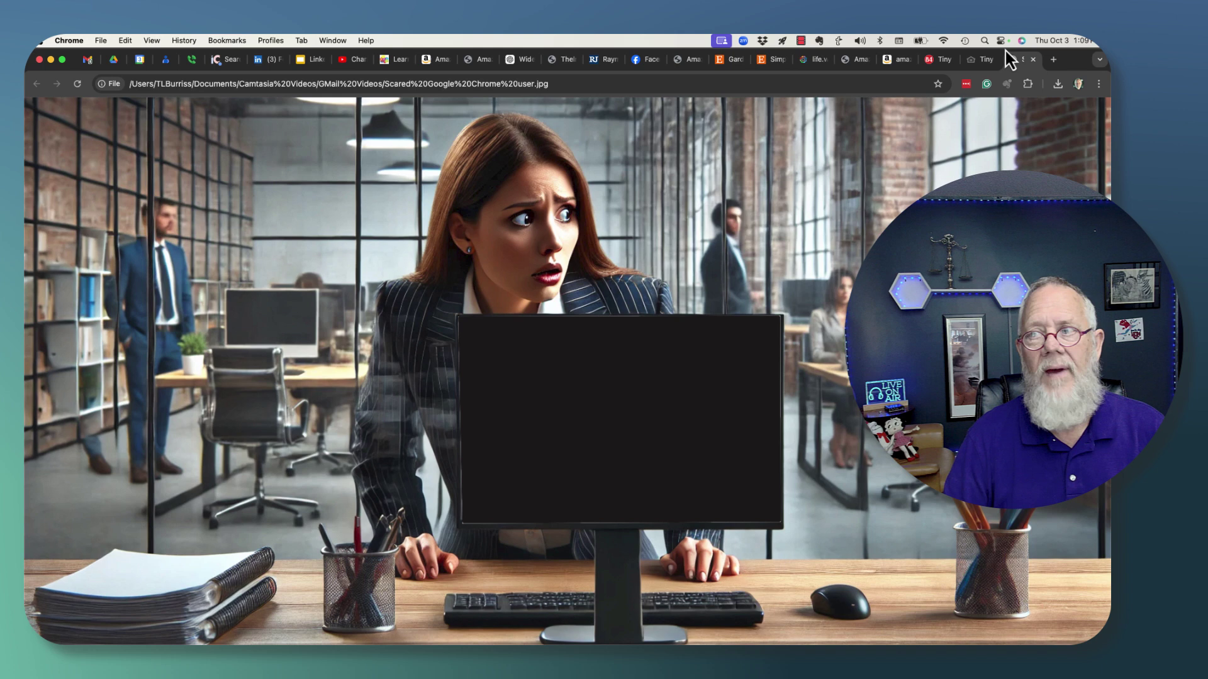
- Open a new tab and load google.com
click(1052, 62)
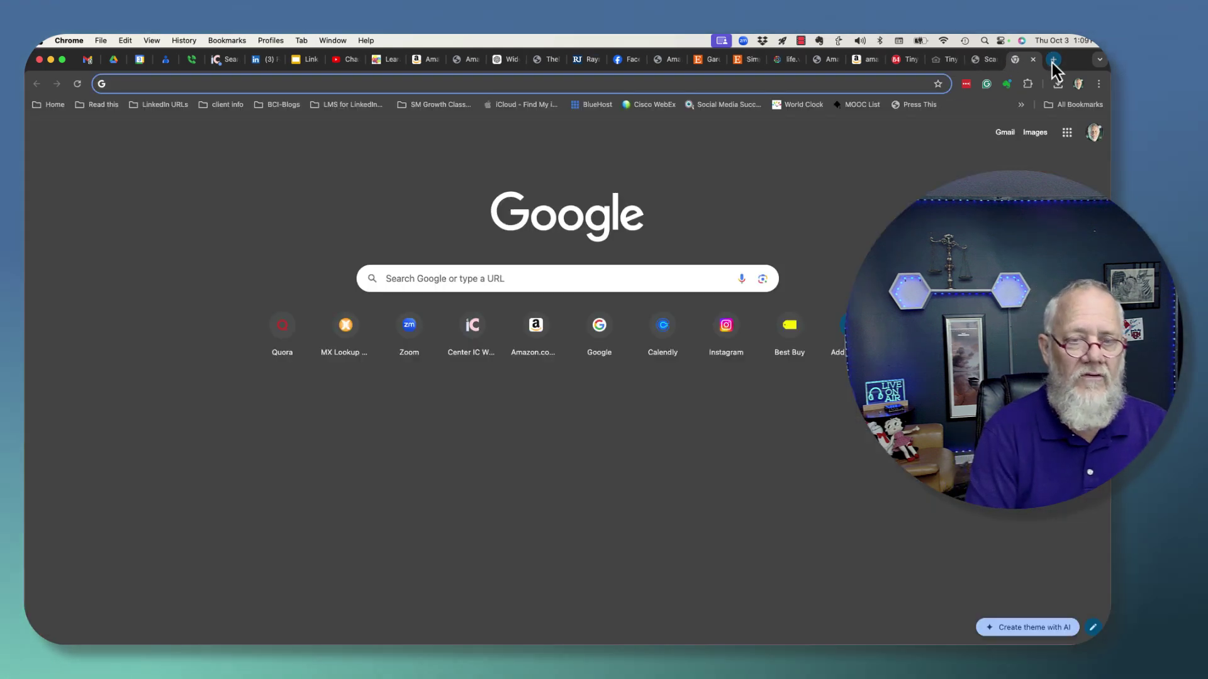
text(gog)
key(BackSpace)
key(BackSpace)
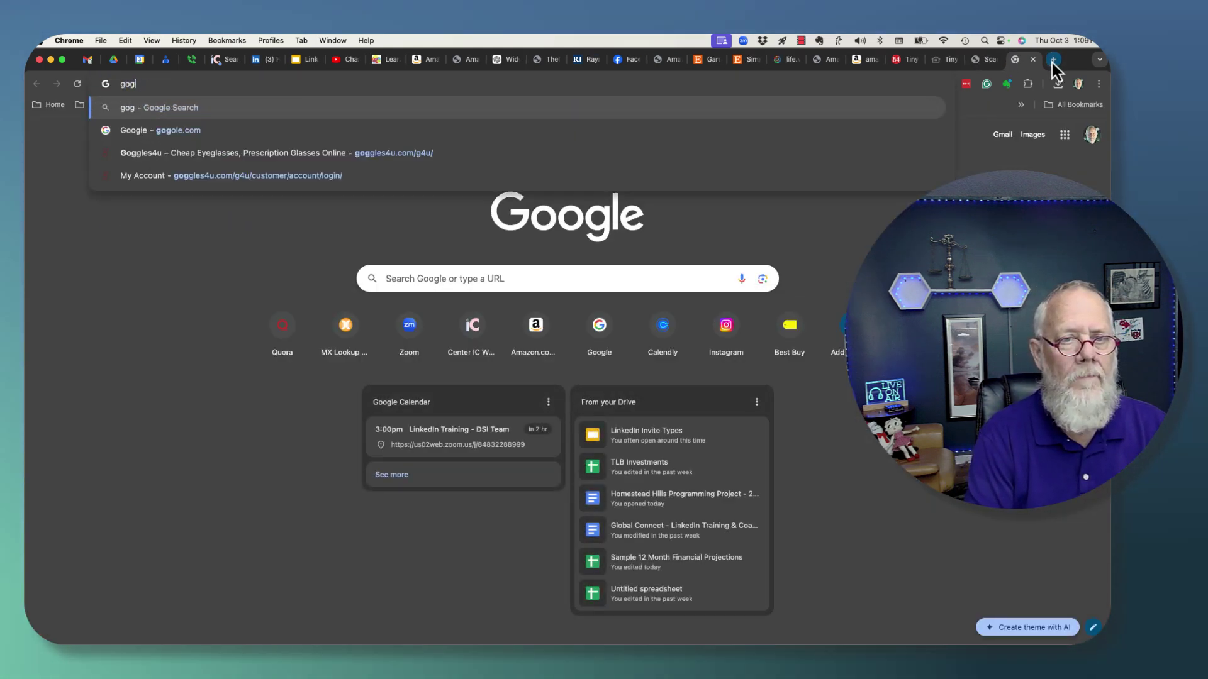
text(ogle.co)
key(Return)
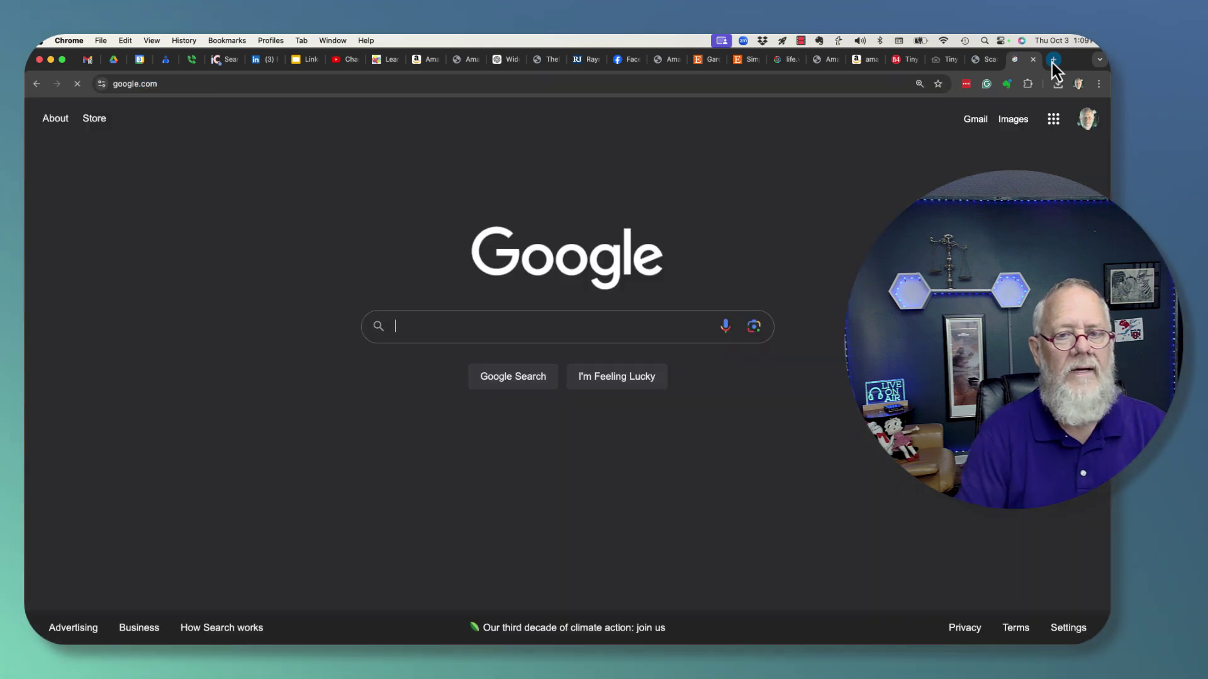
- Search Google for 'job at IBM'
click(400, 328)
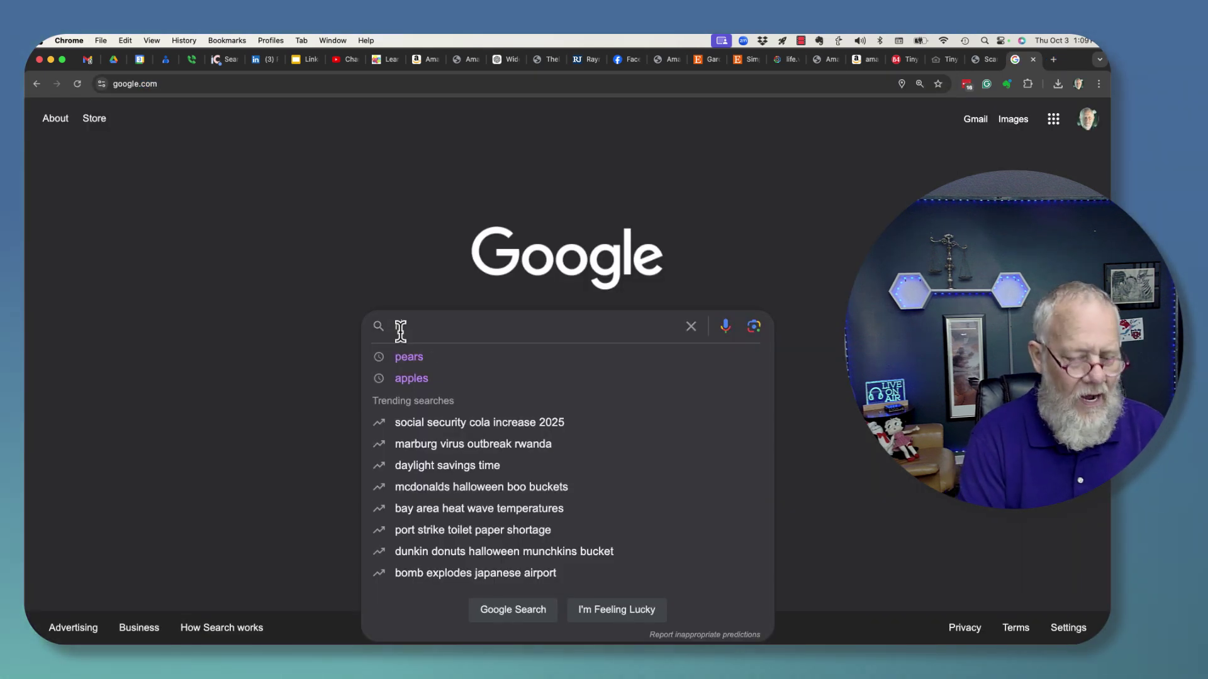
text(ne)
key(BackSpace)
key(BackSpace)
text(jo)
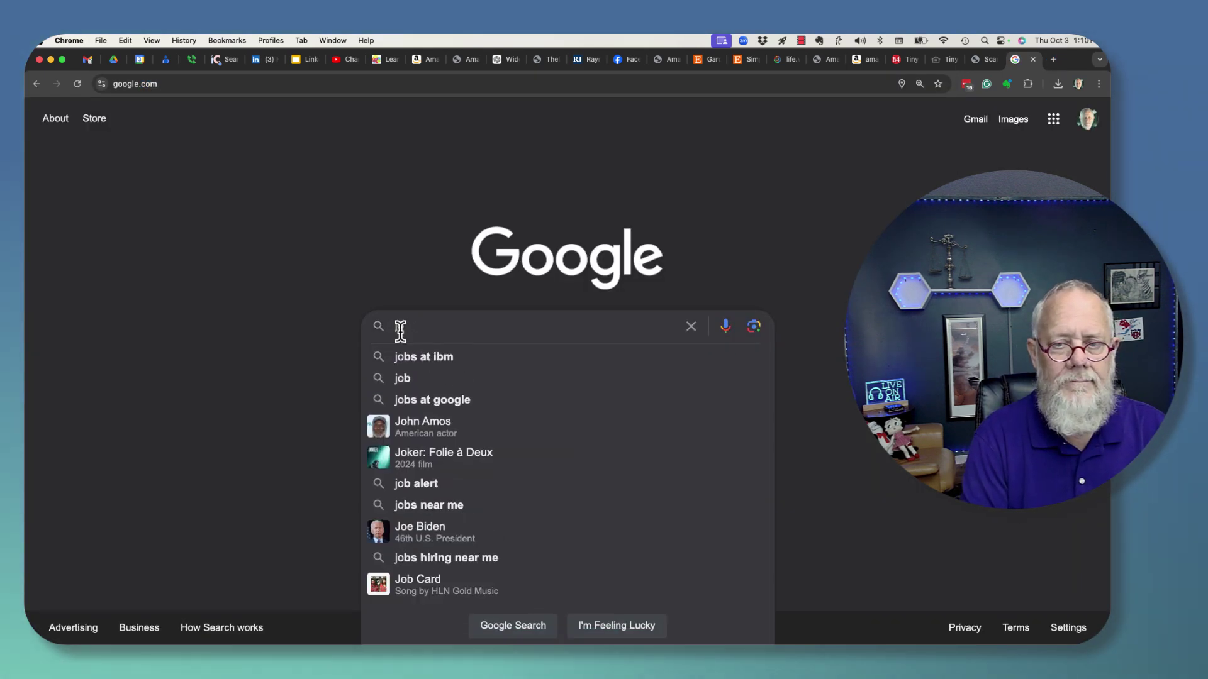
text(b at IBM)
key(Return)
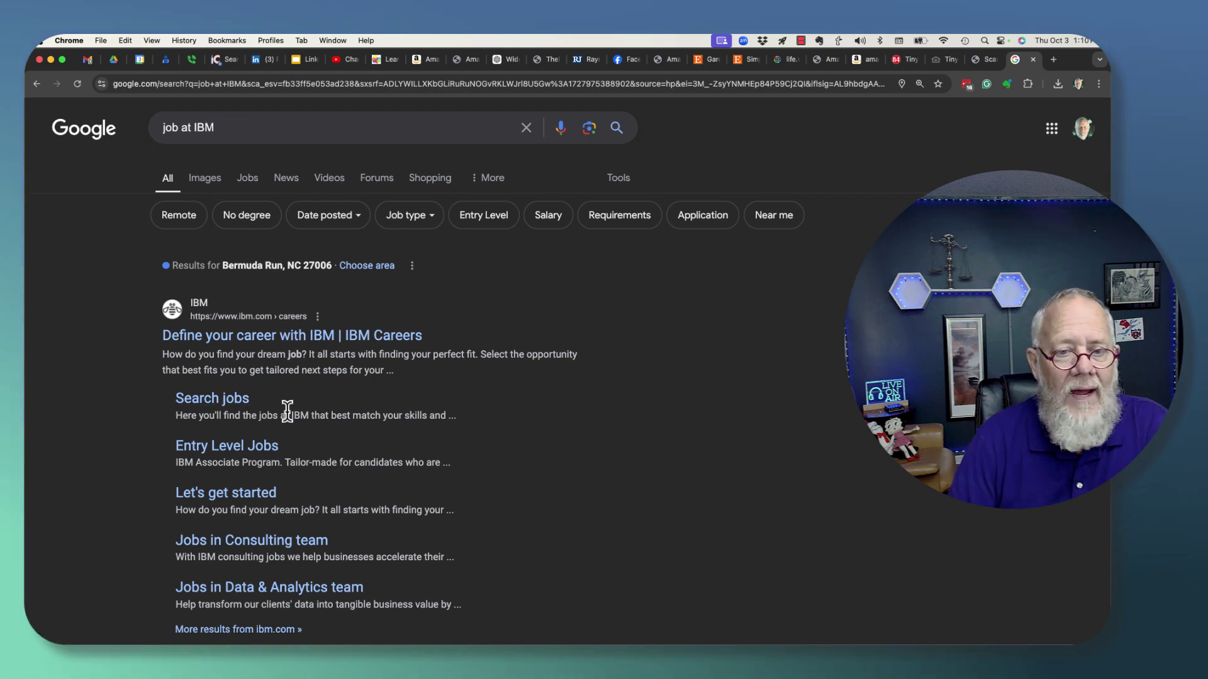
- Read the full Product Marketer - Security posting under Jobs, then close the tab
click(261, 189)
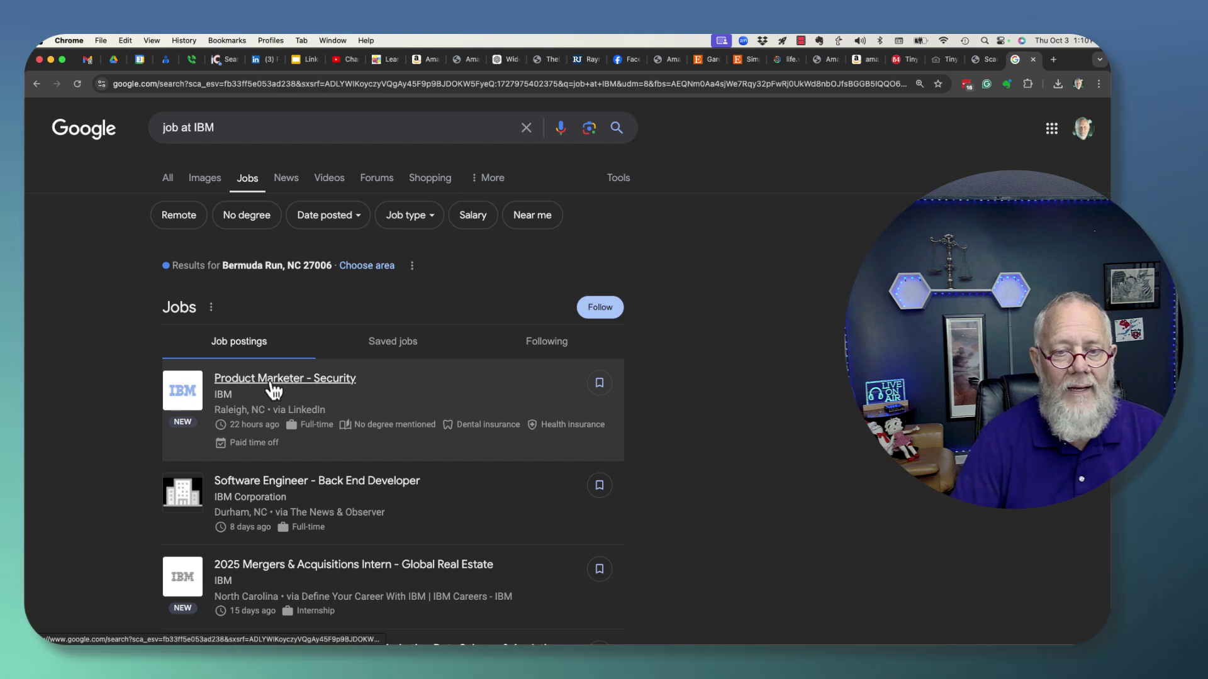
click(273, 388)
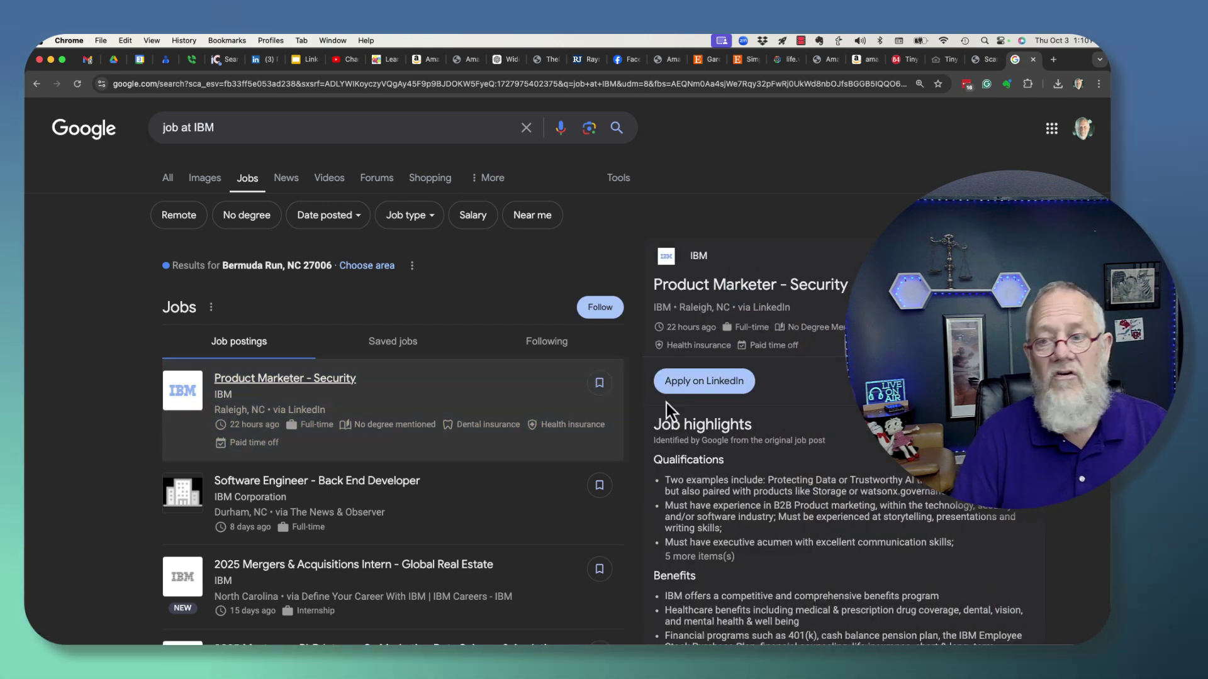
scroll(673, 406, down, 5)
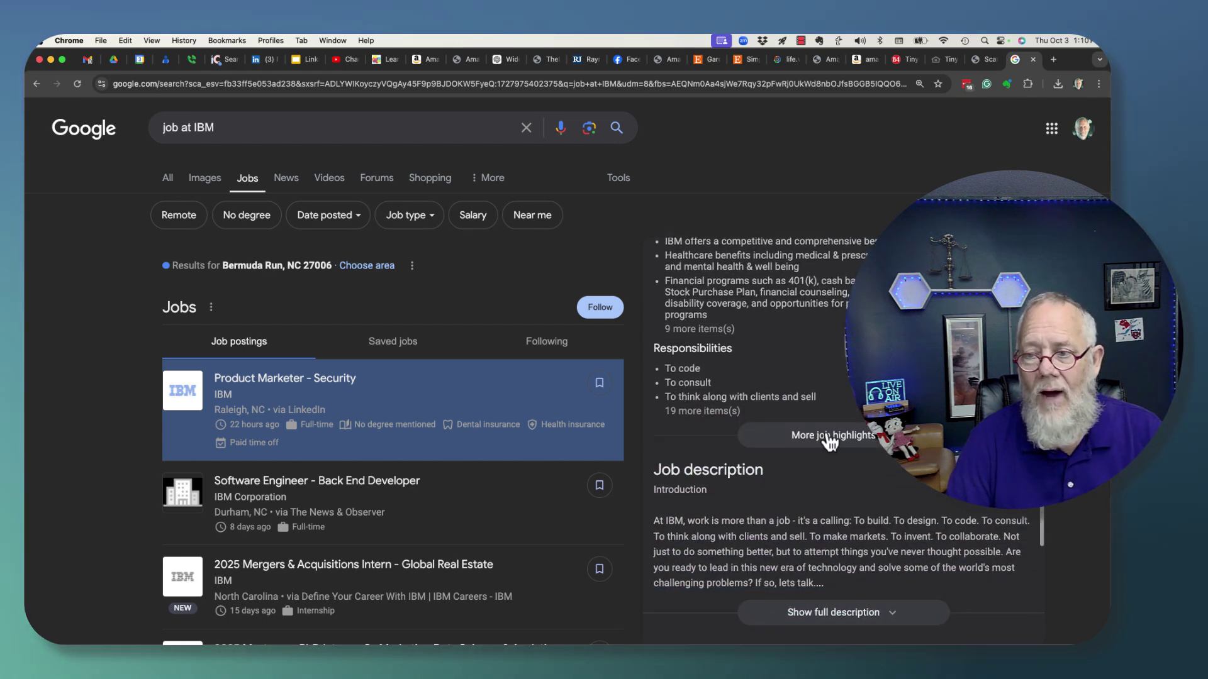
click(829, 441)
scroll(827, 441, down, 10)
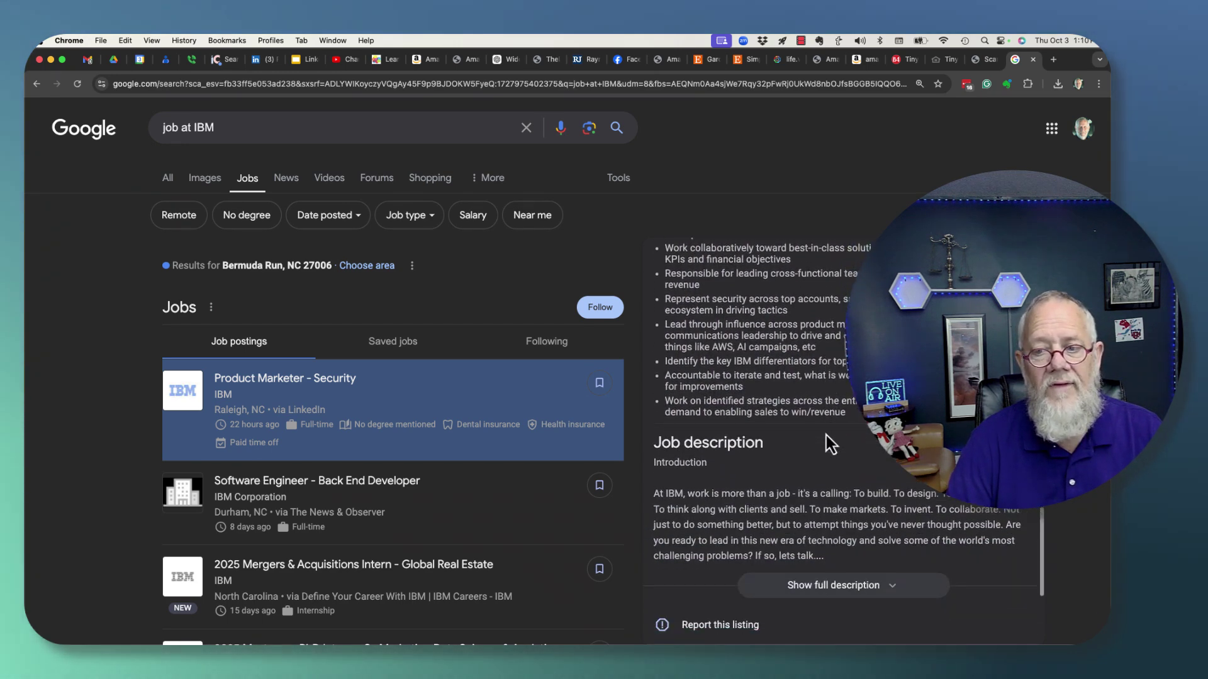
scroll(825, 435, down, 2)
click(843, 454)
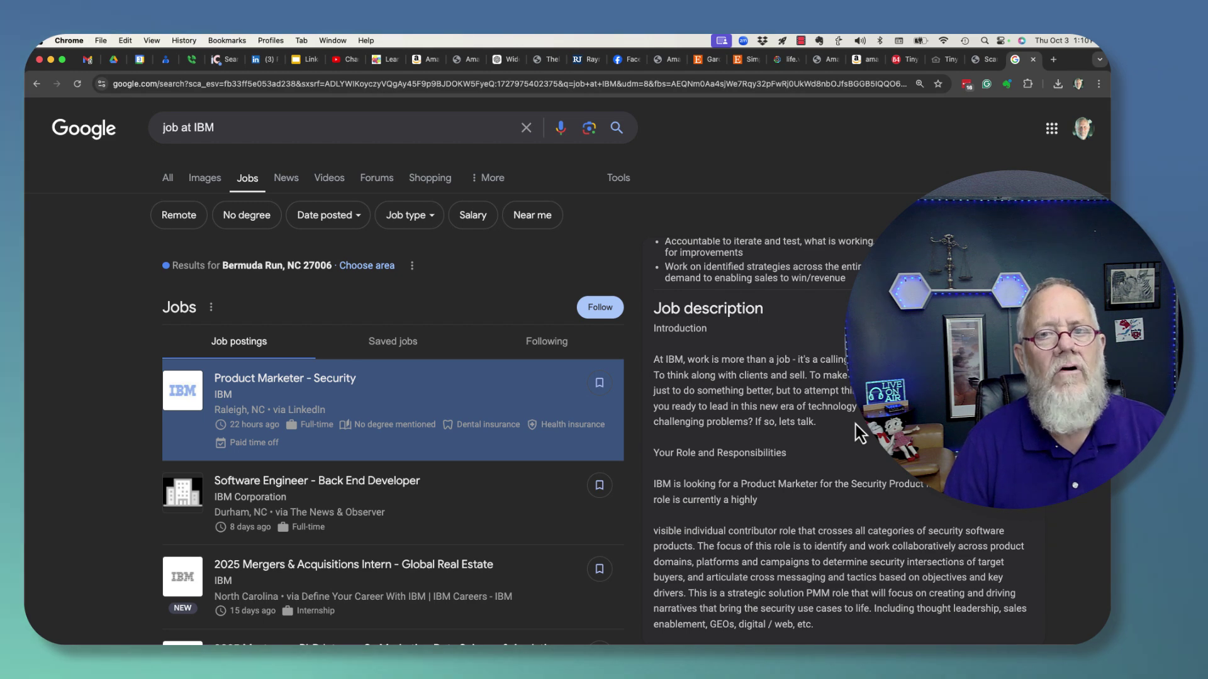
click(1031, 60)
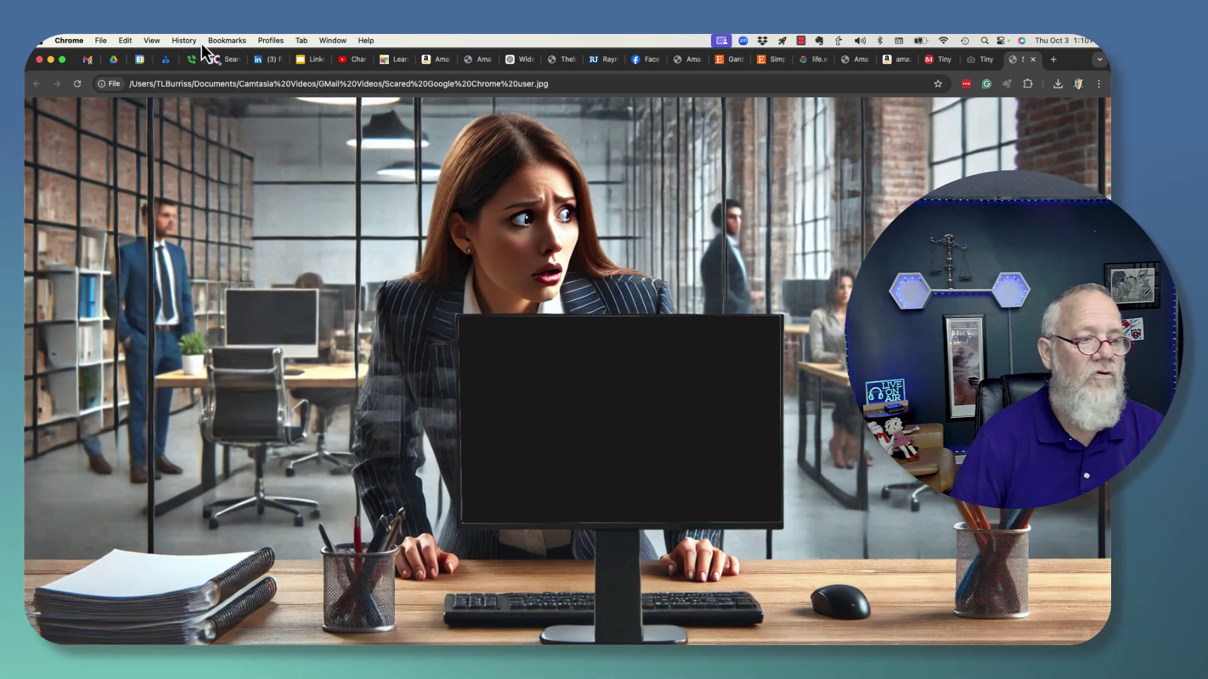
- Open the Chrome application menu in the macOS menu bar
click(77, 43)
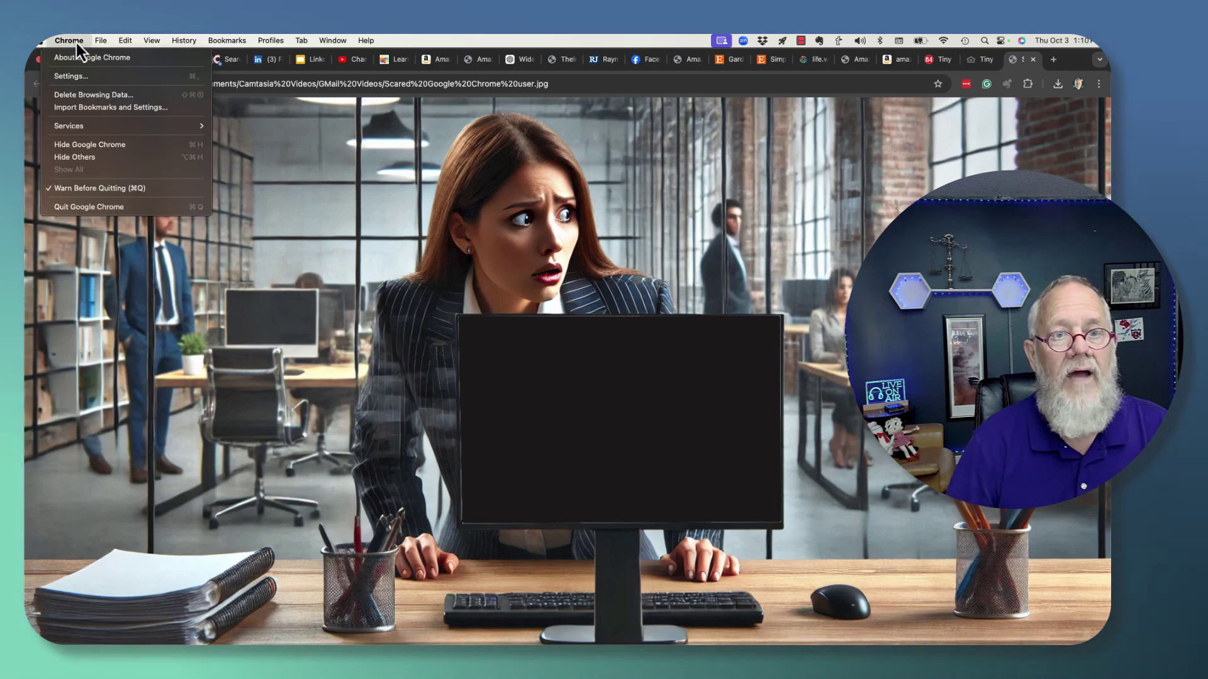
- Open Delete Browsing Data with history, cookies and cached images and files all ticked
click(95, 95)
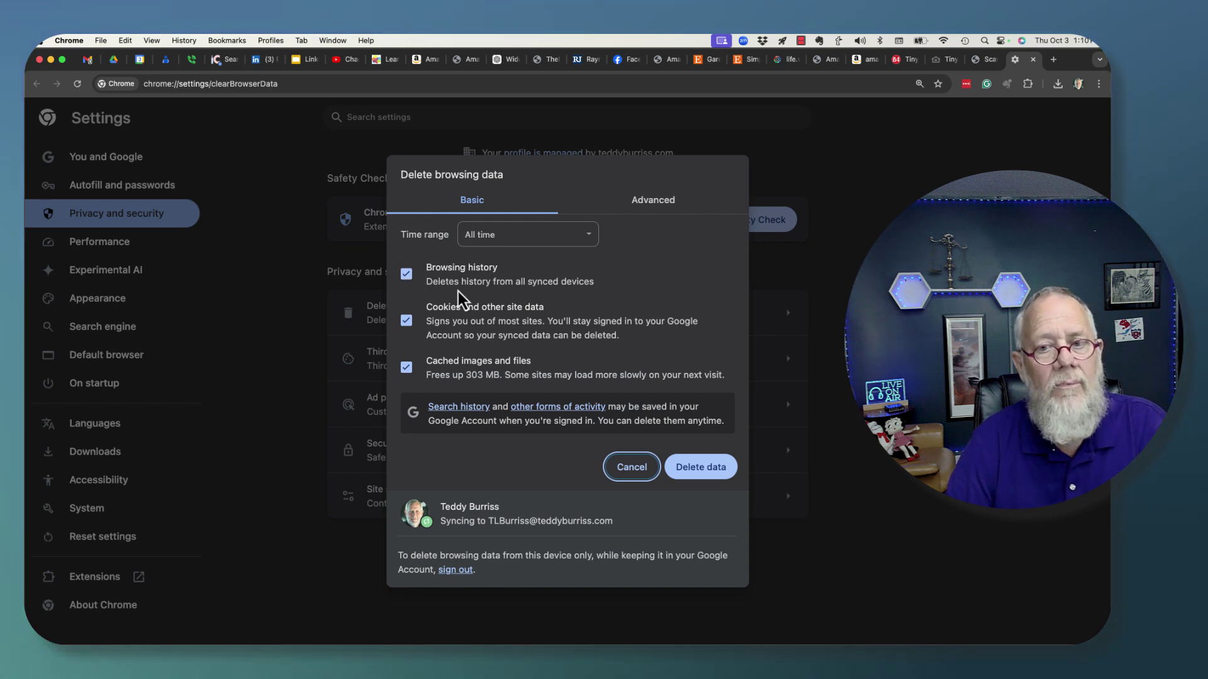
click(406, 321)
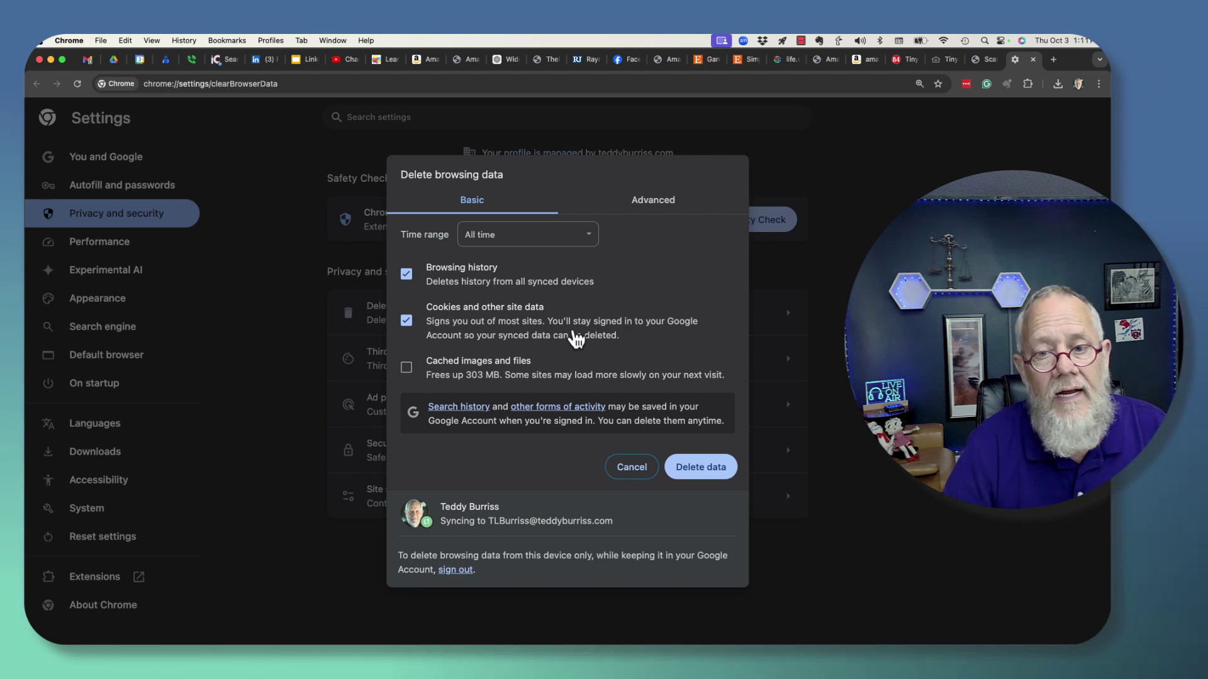
click(406, 368)
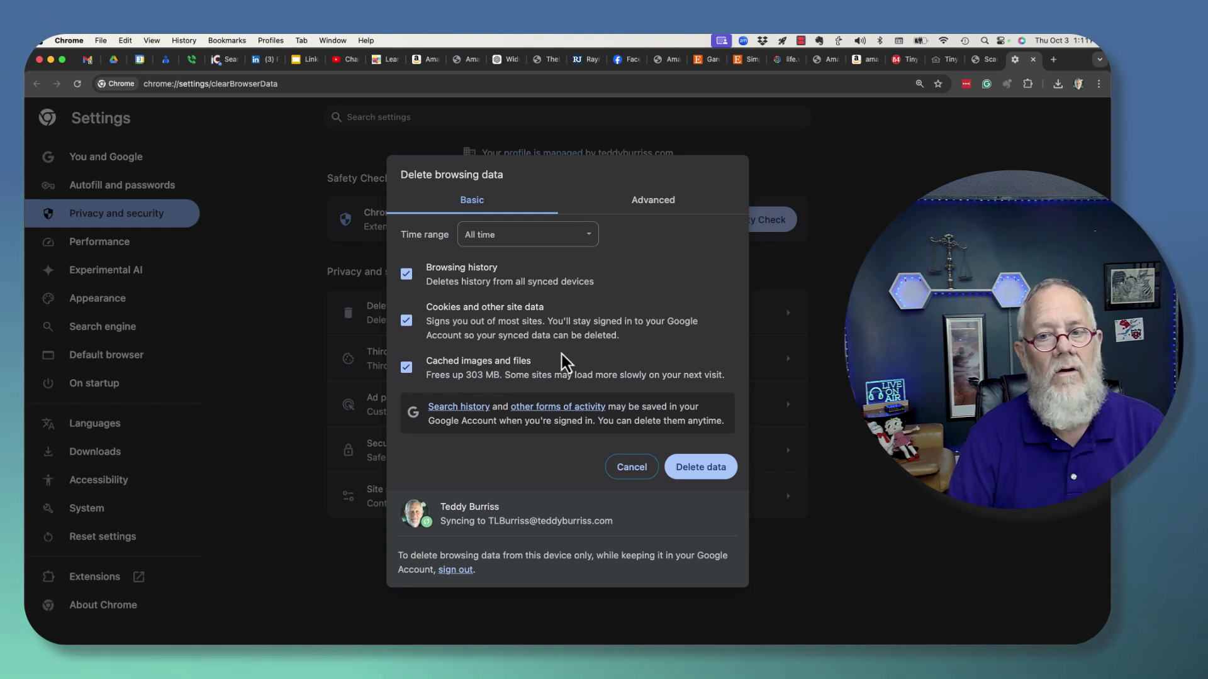
- Keep the time range at All time and close the Delete browsing data dialog
click(516, 236)
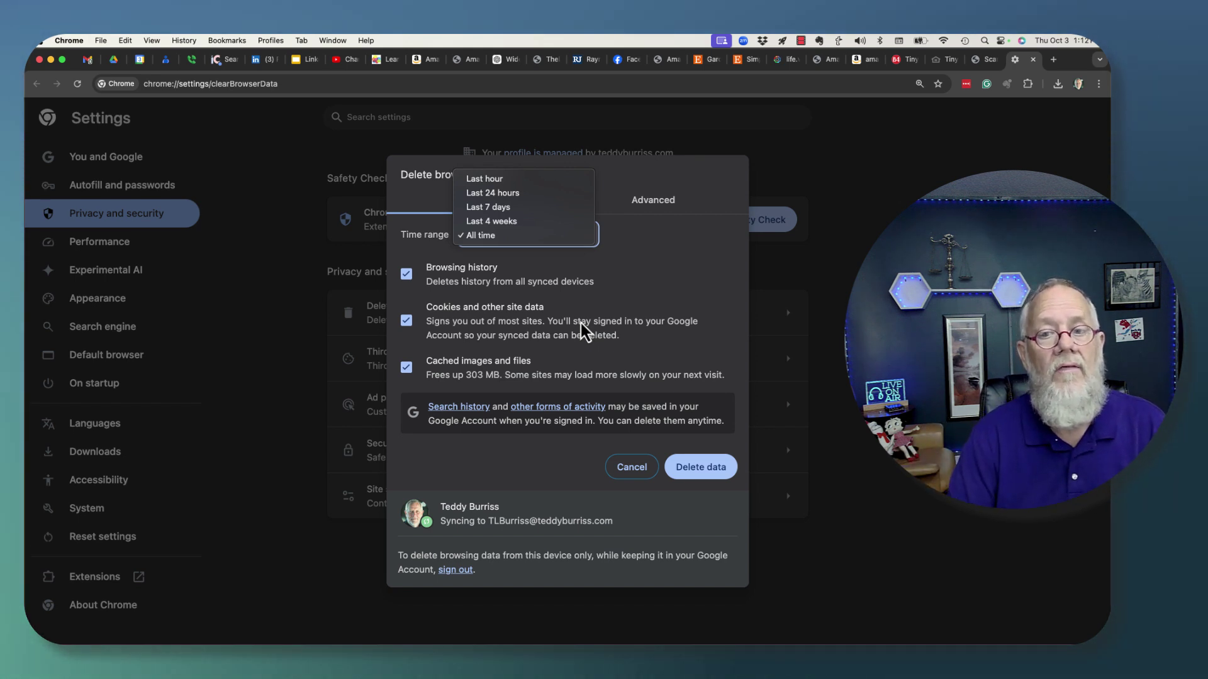
click(673, 249)
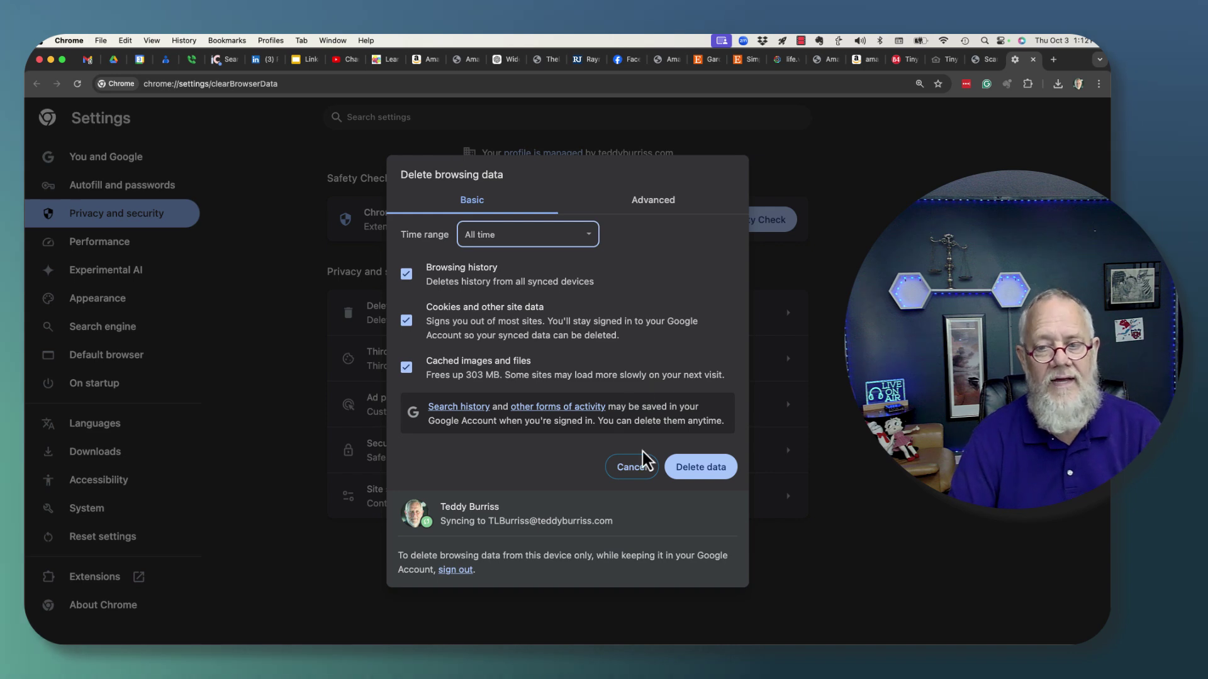
click(631, 466)
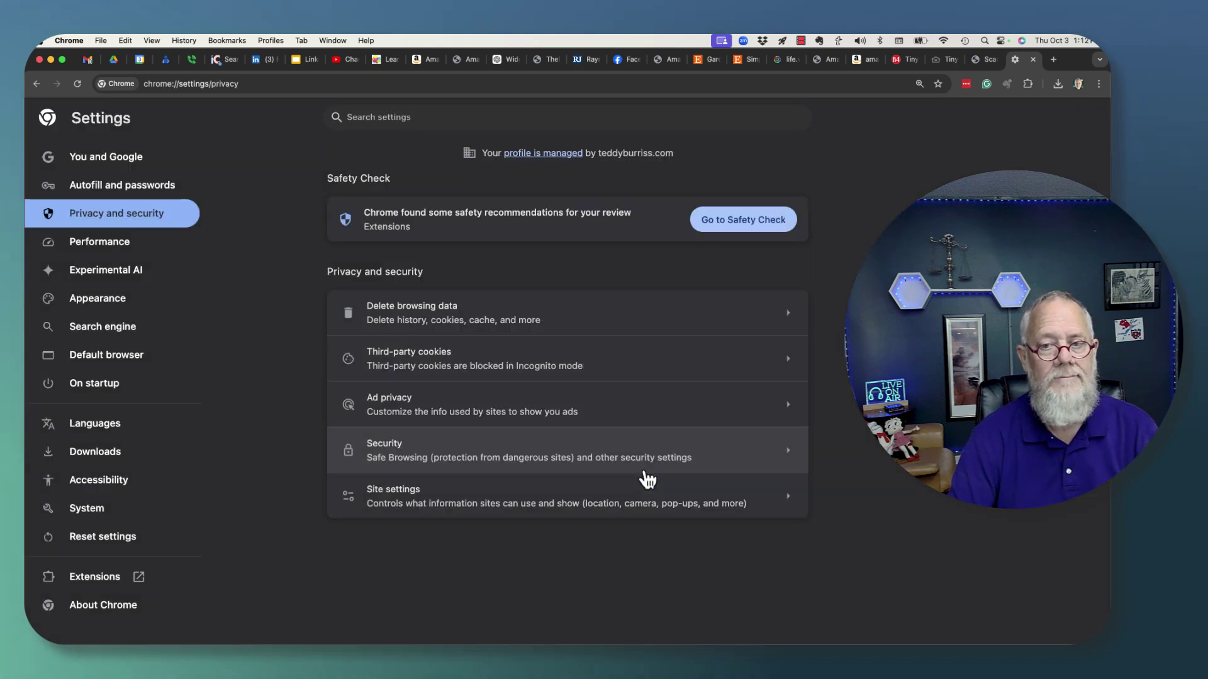
- Close the settings tab and load the Google homepage in a new tab
click(1033, 60)
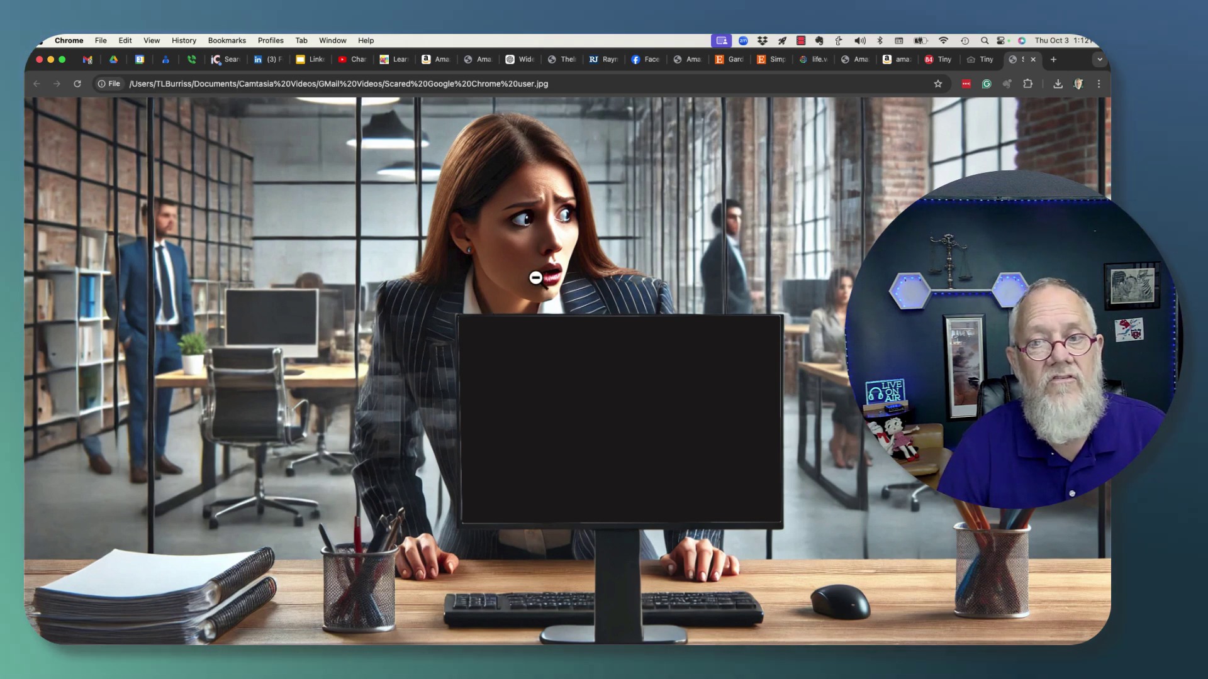
click(1053, 61)
text(google.com)
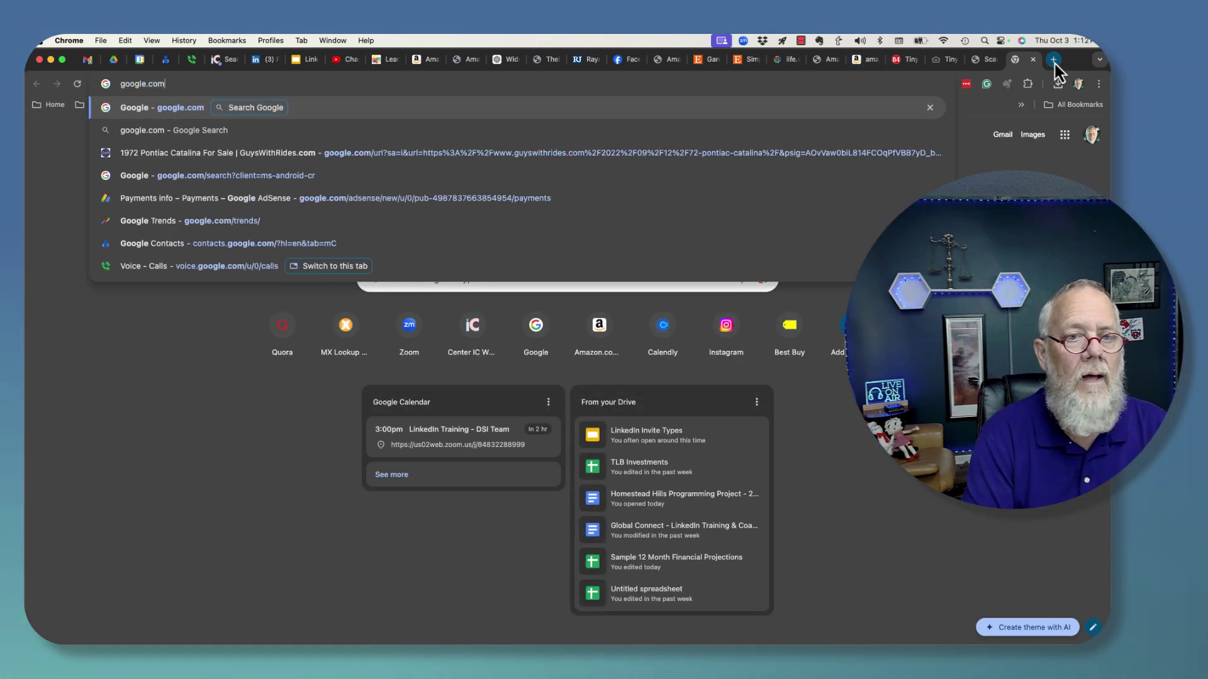
key(Return)
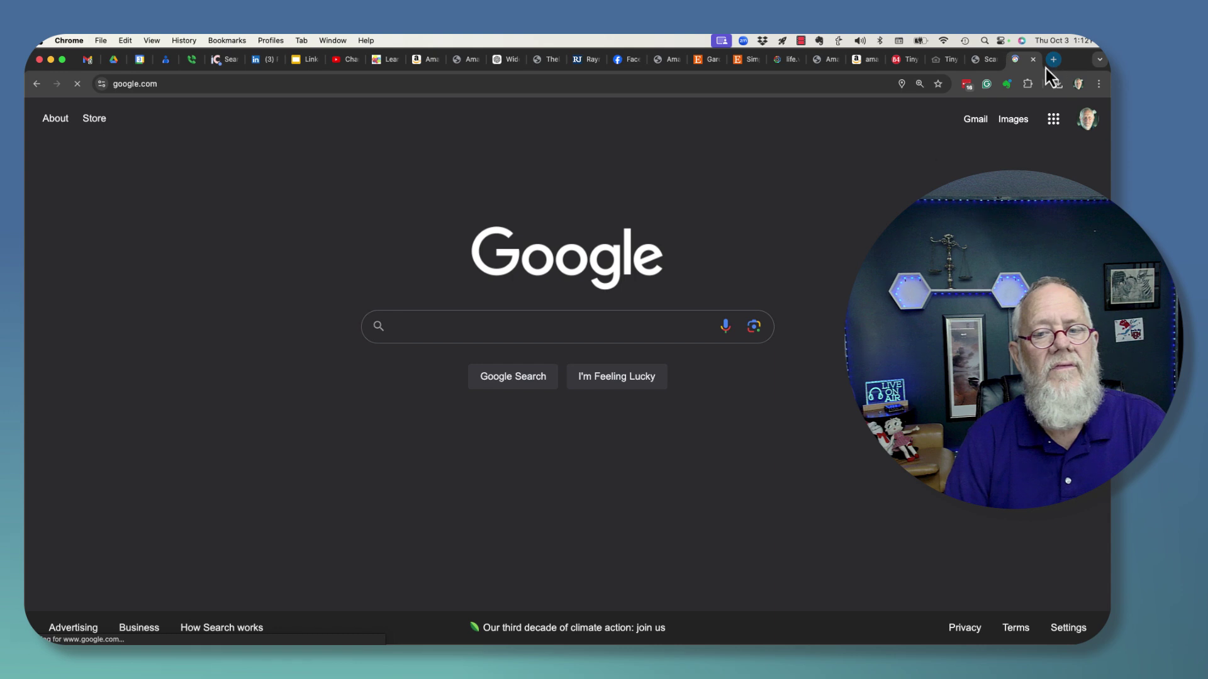
- Delete 'job at ibm', 'pears' and 'apples' from the search box's recent suggestions
click(439, 328)
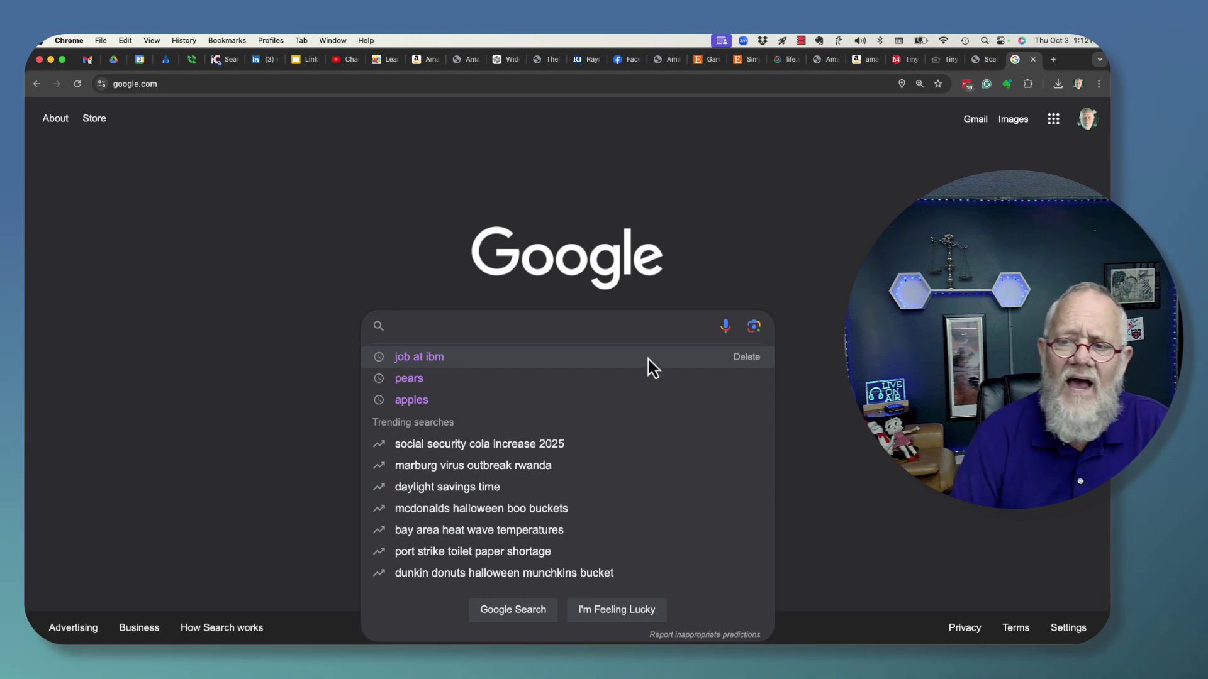
click(747, 358)
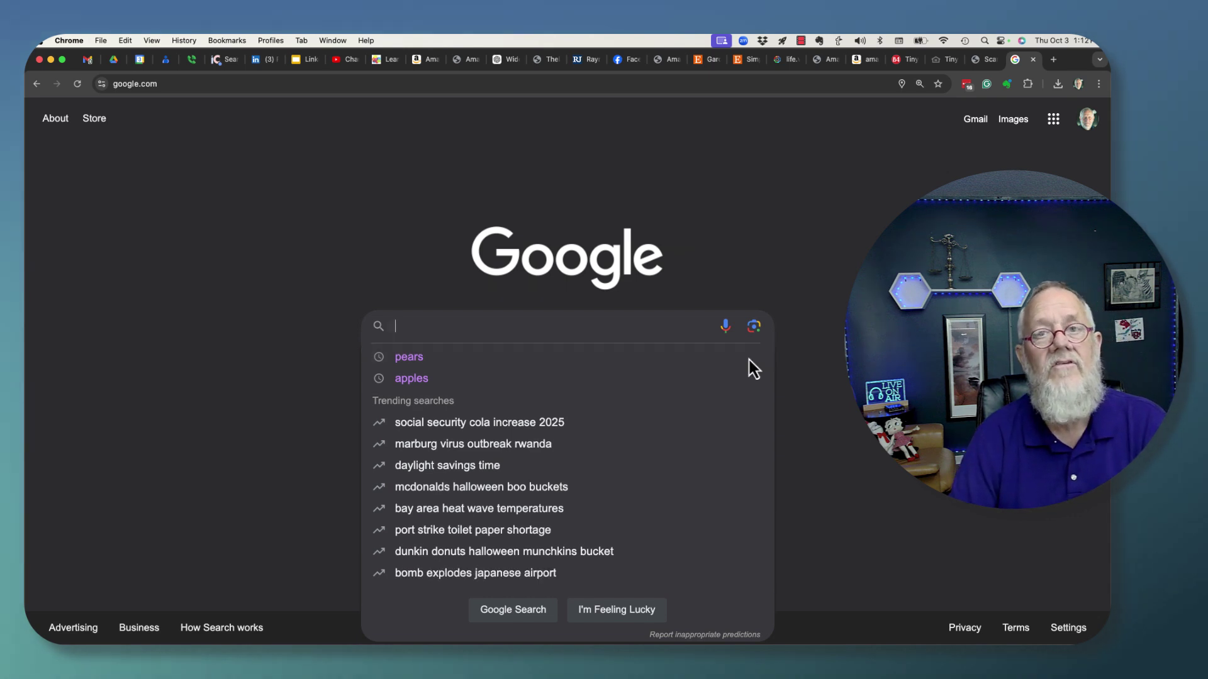
click(746, 358)
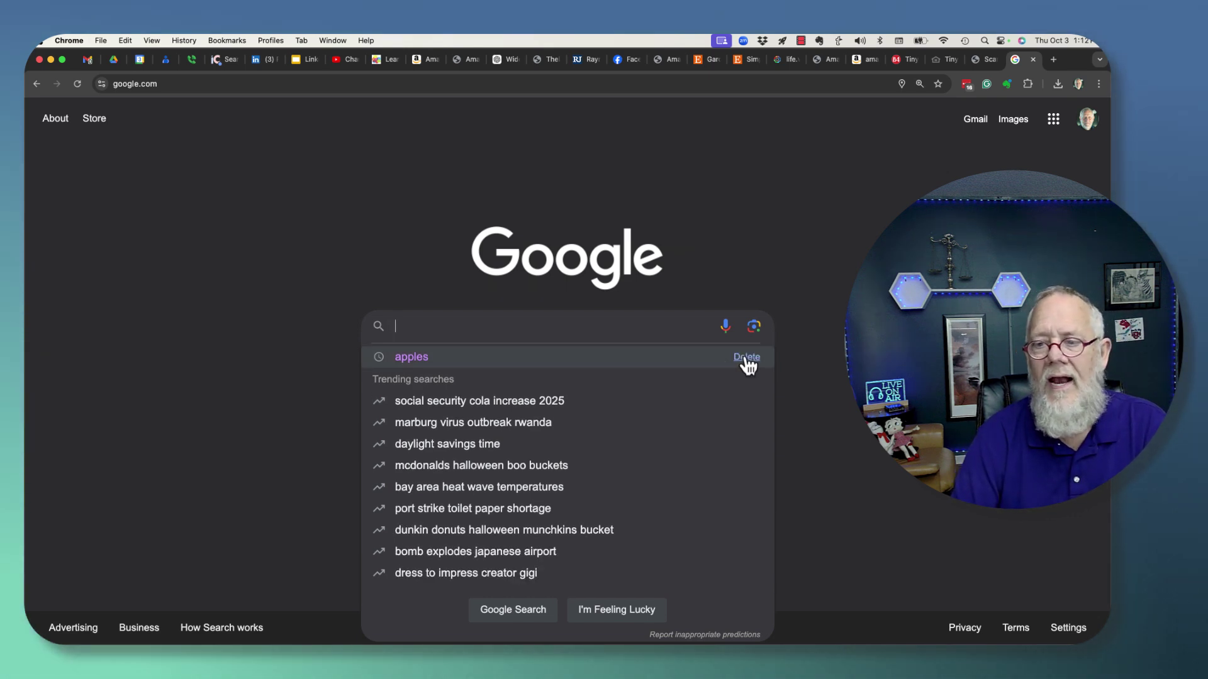
click(747, 357)
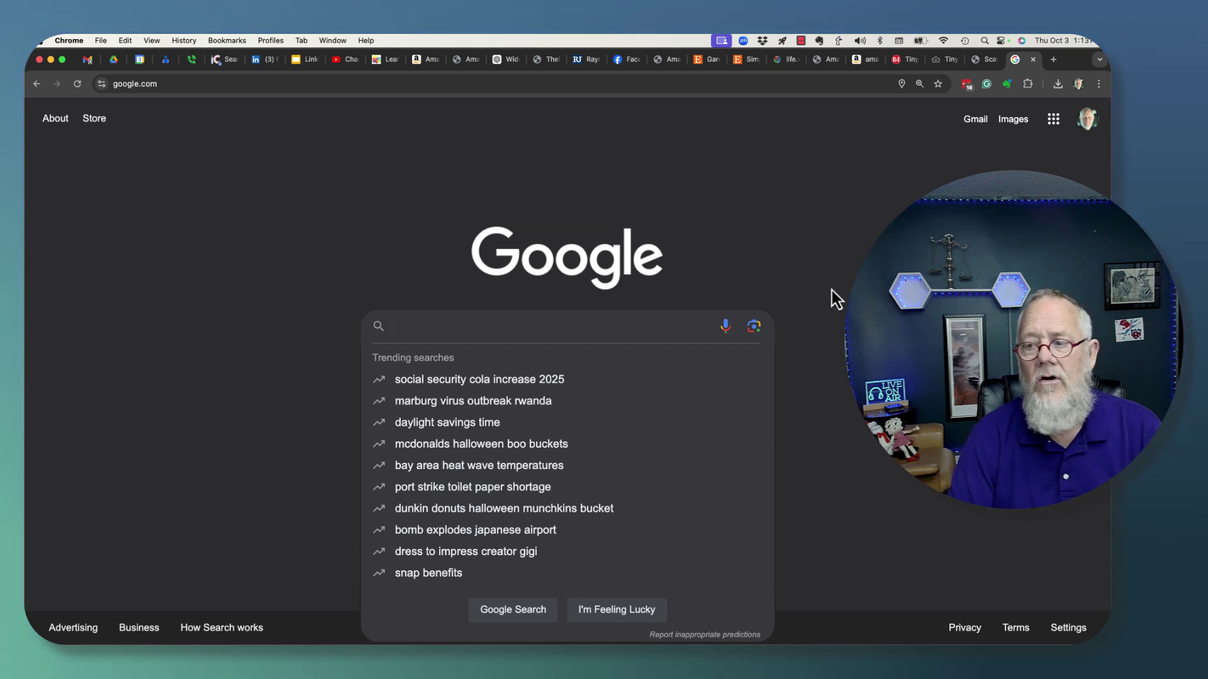
- Open Google Search settings and go to Other settings to turn off trending autocomplete
click(1070, 629)
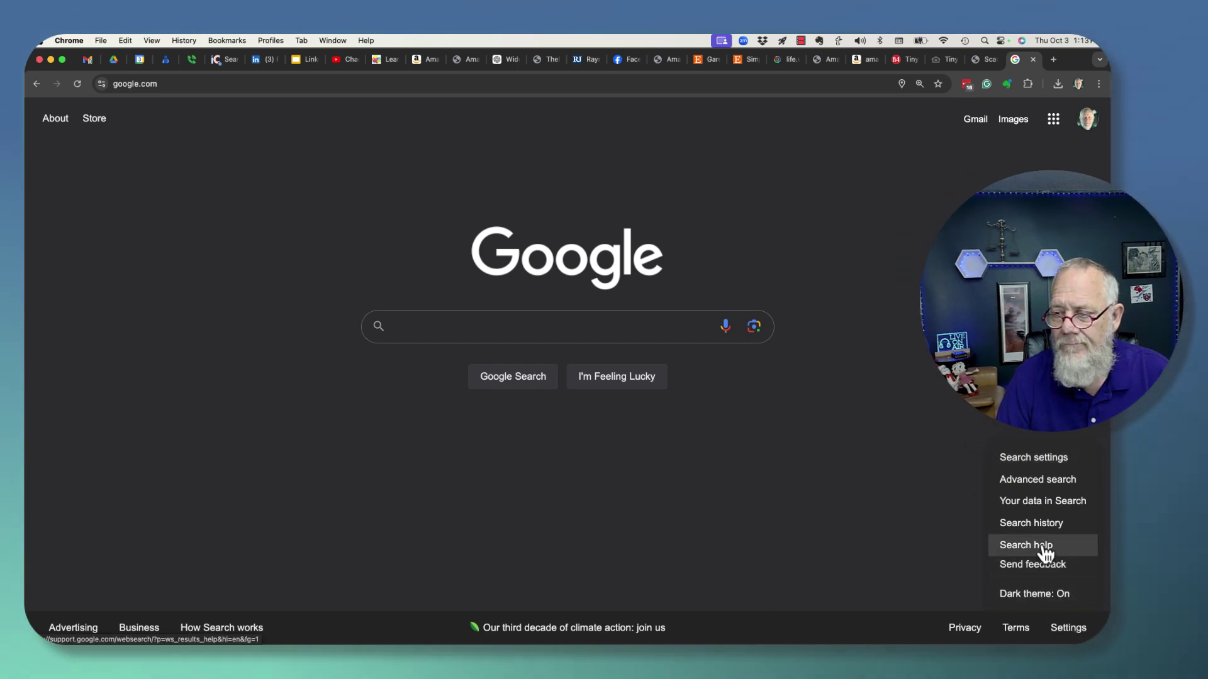
click(1059, 460)
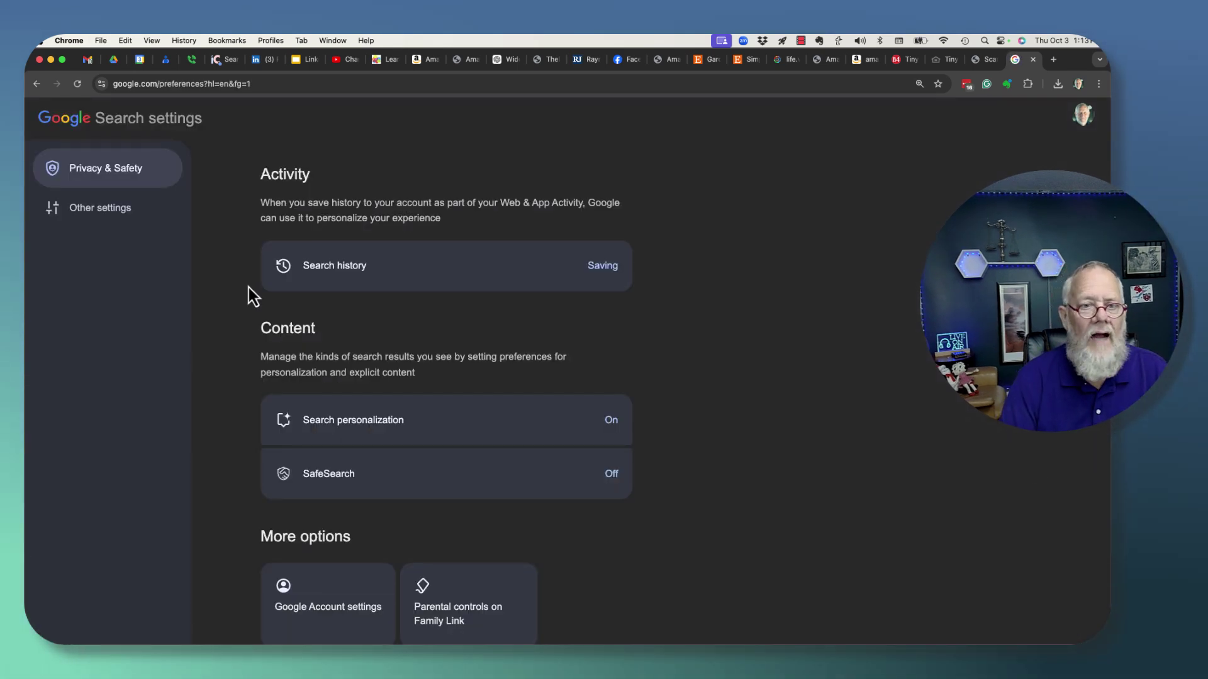
click(97, 214)
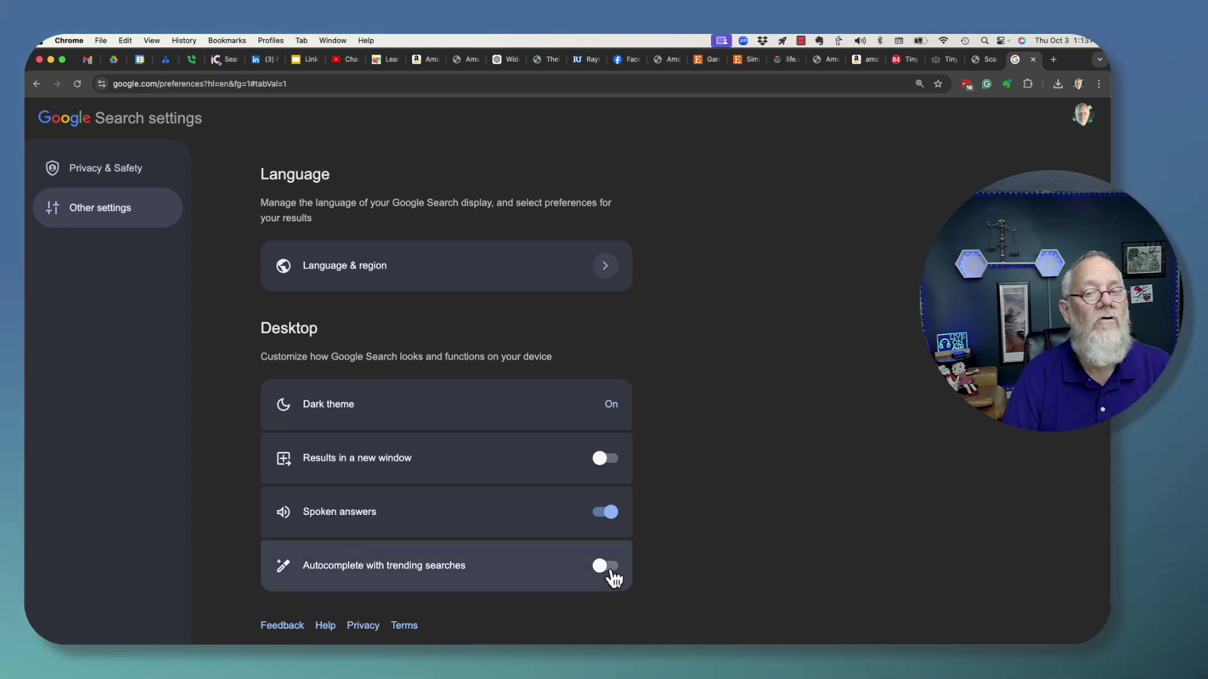
- Close the settings tab and load google.com in a new tab
click(1032, 59)
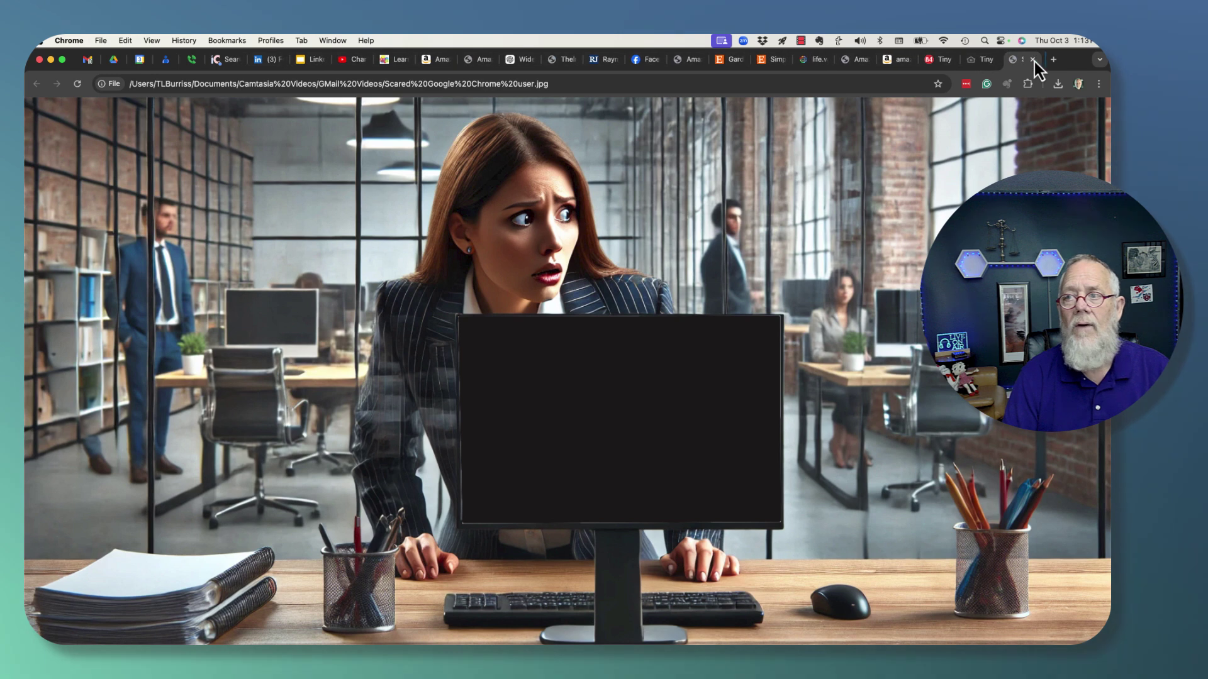
click(1051, 62)
text(google.com)
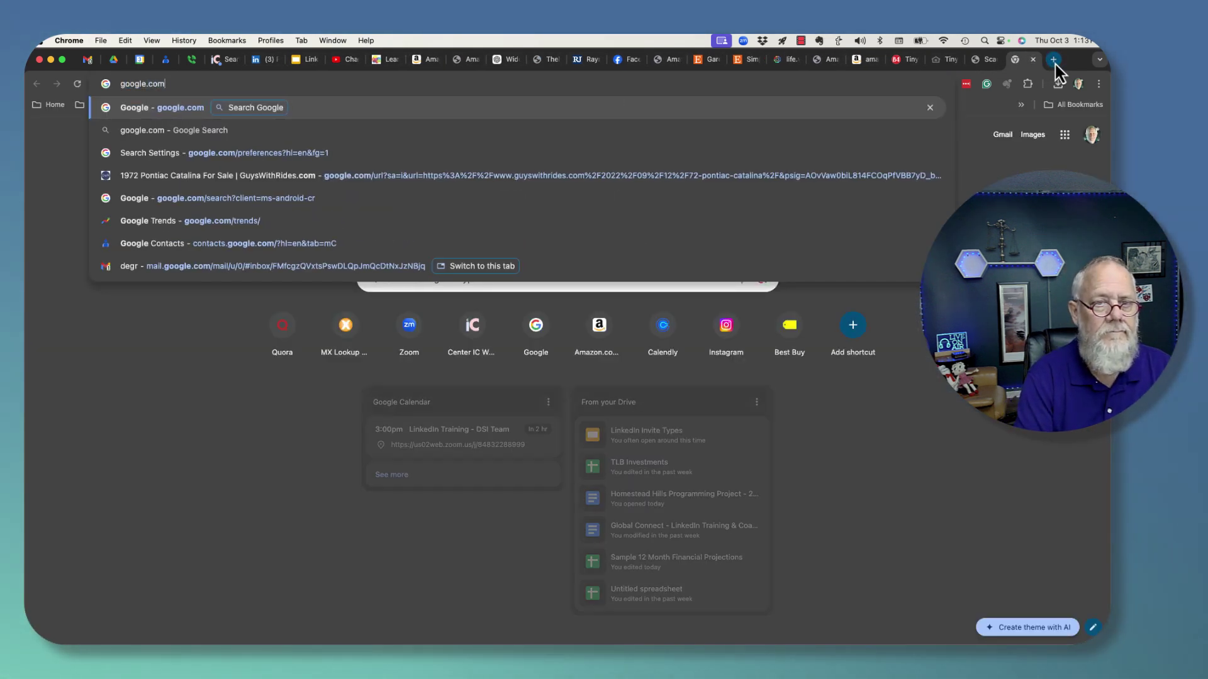
key(Return)
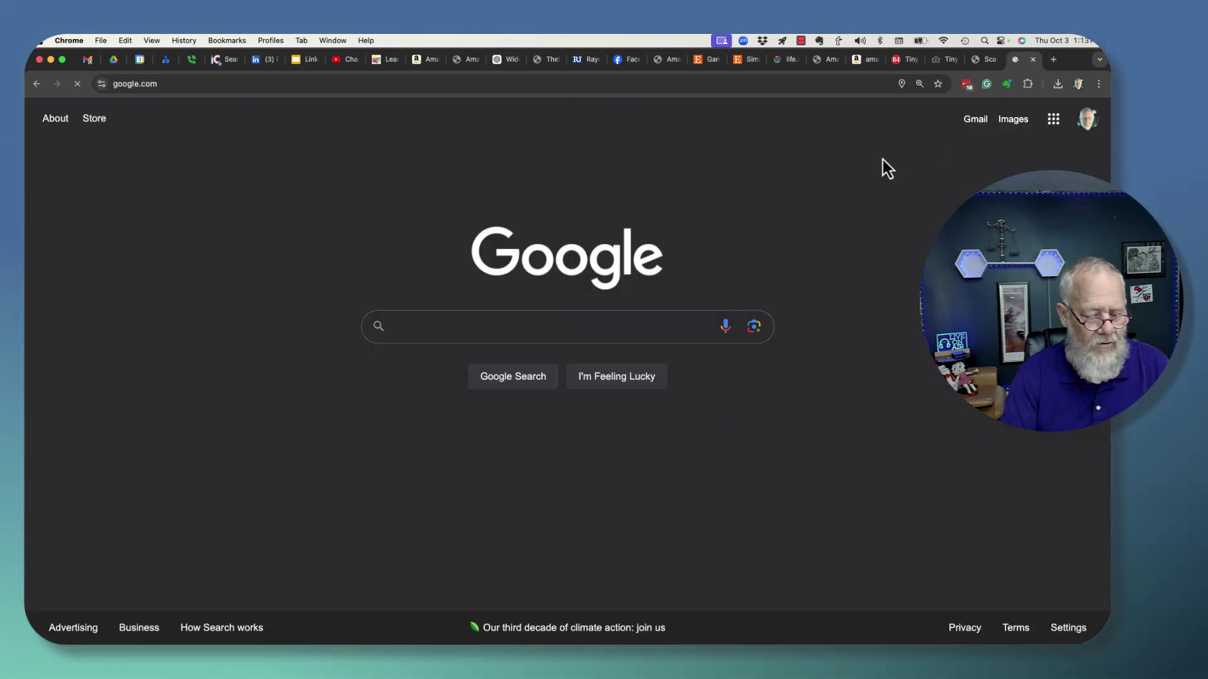
- Delete the 'banana' past-search suggestion and clear the search box
text(bana)
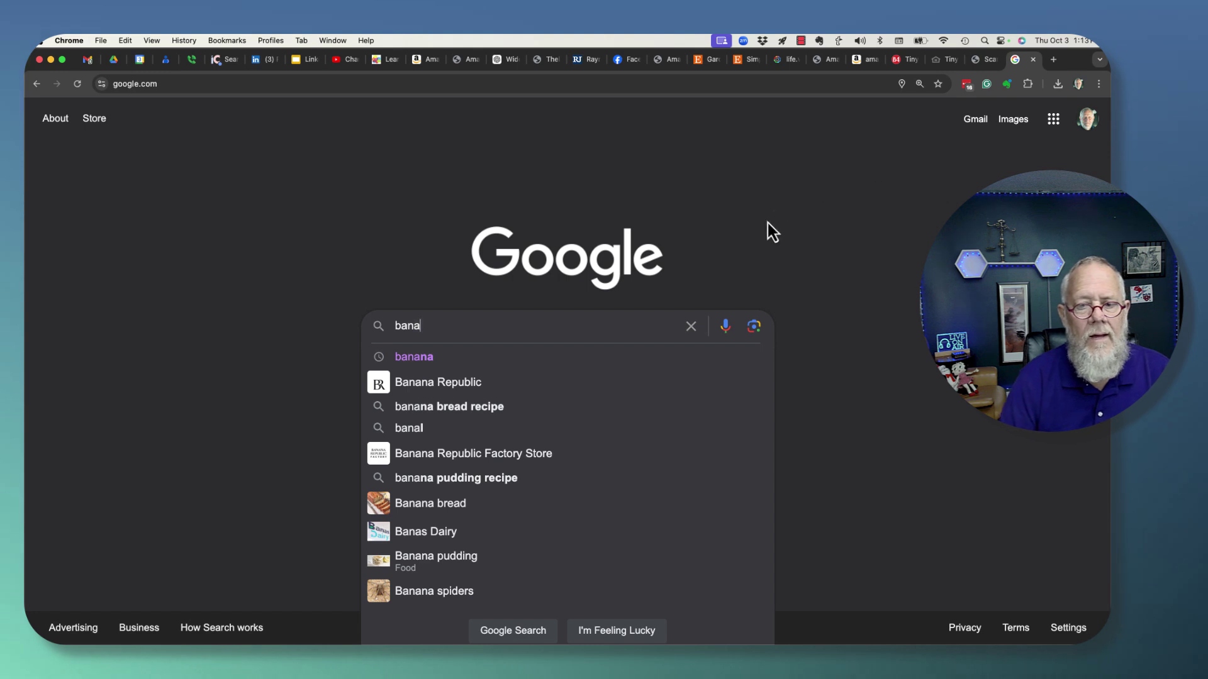
scroll(569, 453, down, 2)
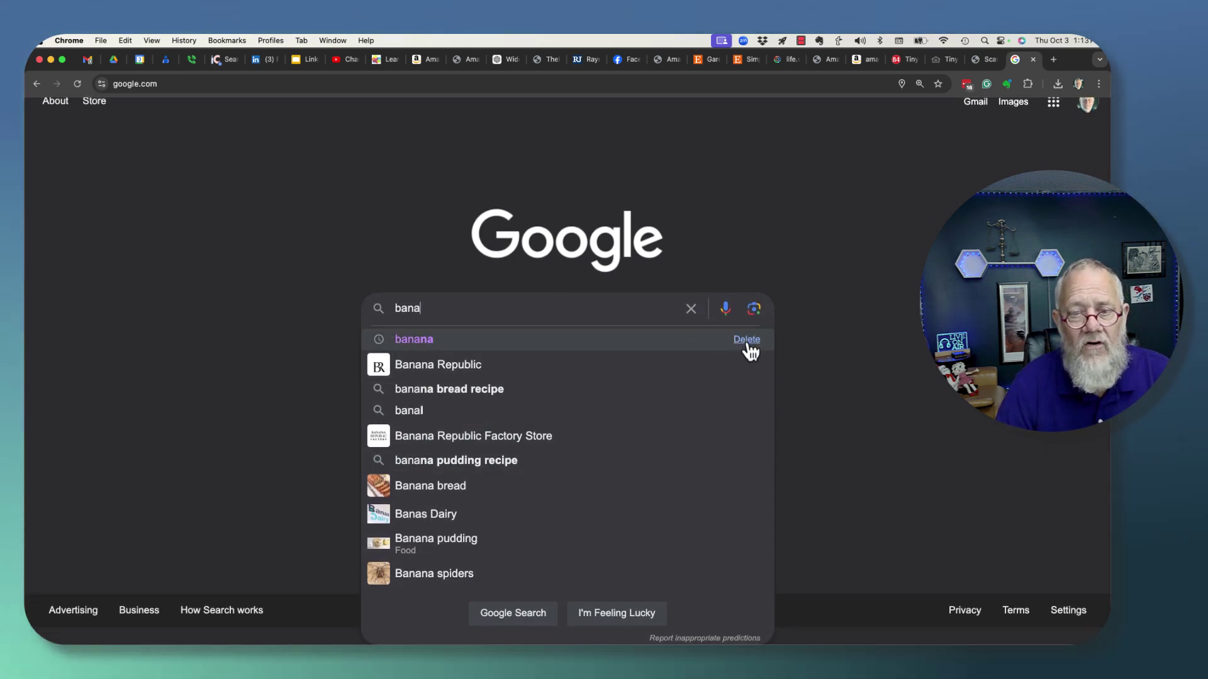
click(736, 340)
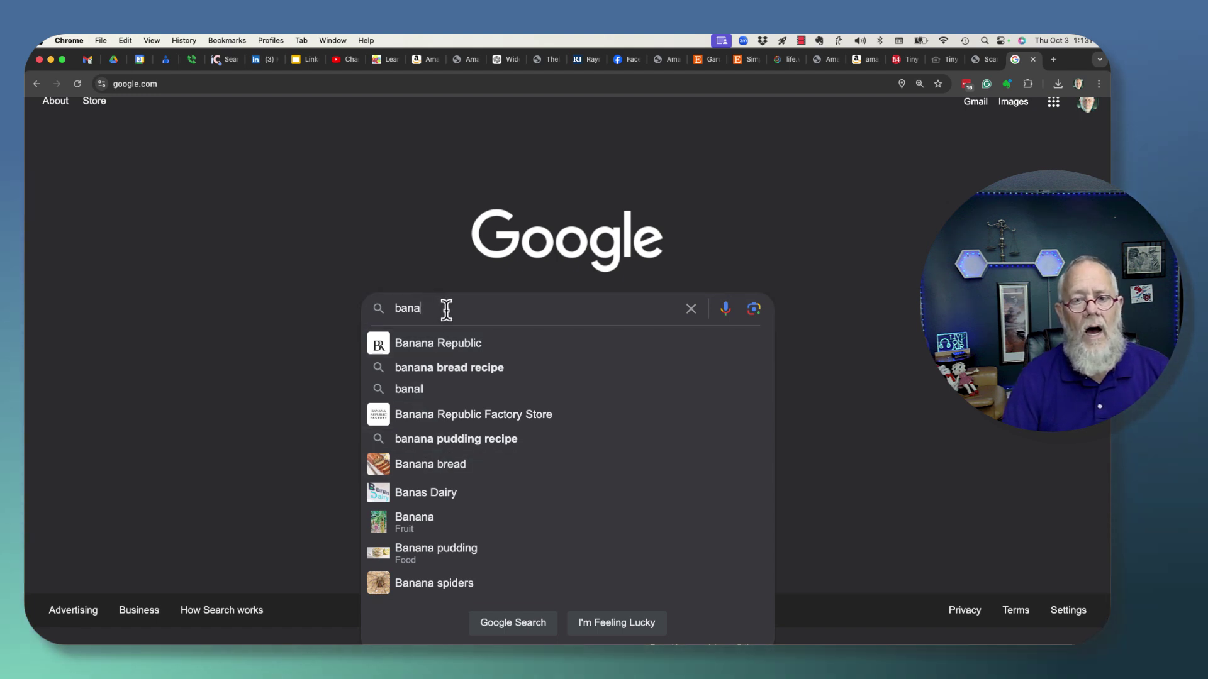
drag(501, 319, 342, 312)
key(BackSpace)
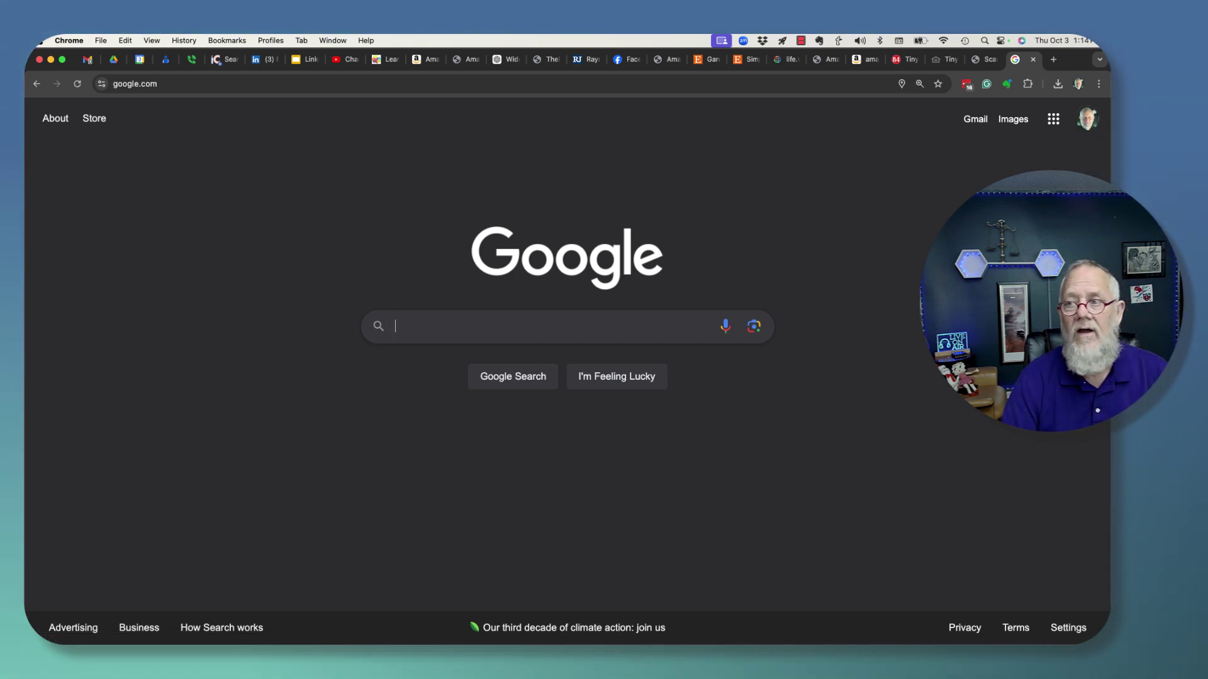
- Go from the profile avatar via Manage your Google Account and Data & privacy to all Web & App Activity
click(1087, 118)
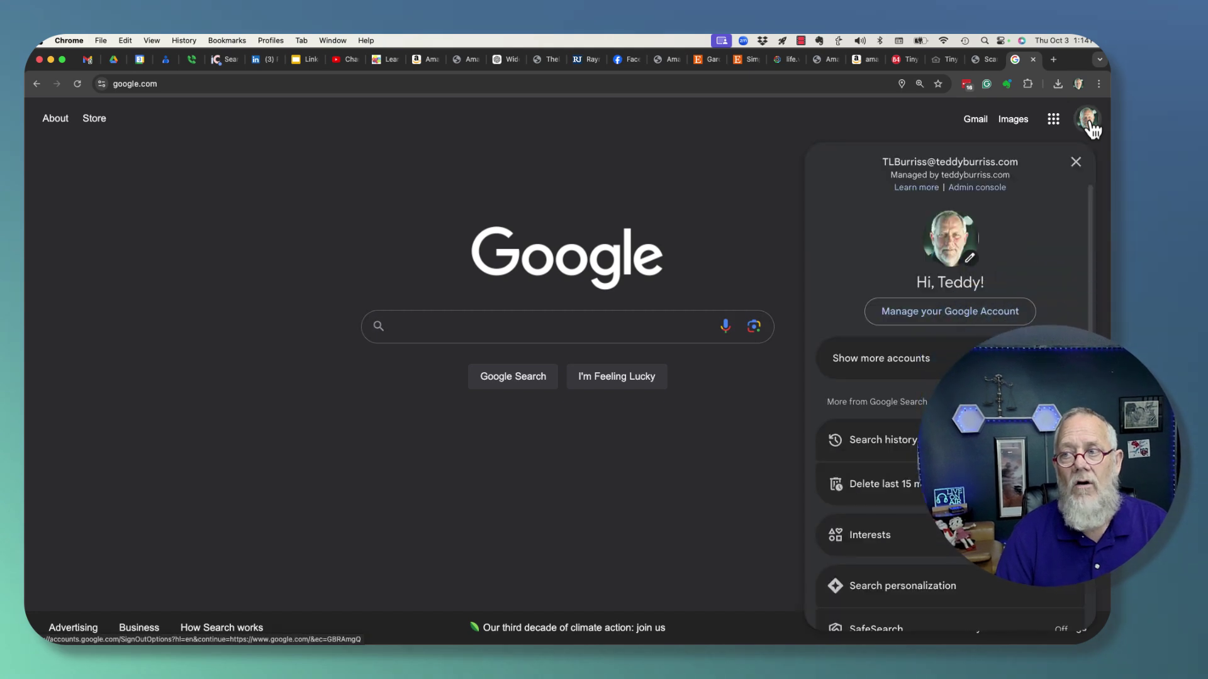
click(938, 316)
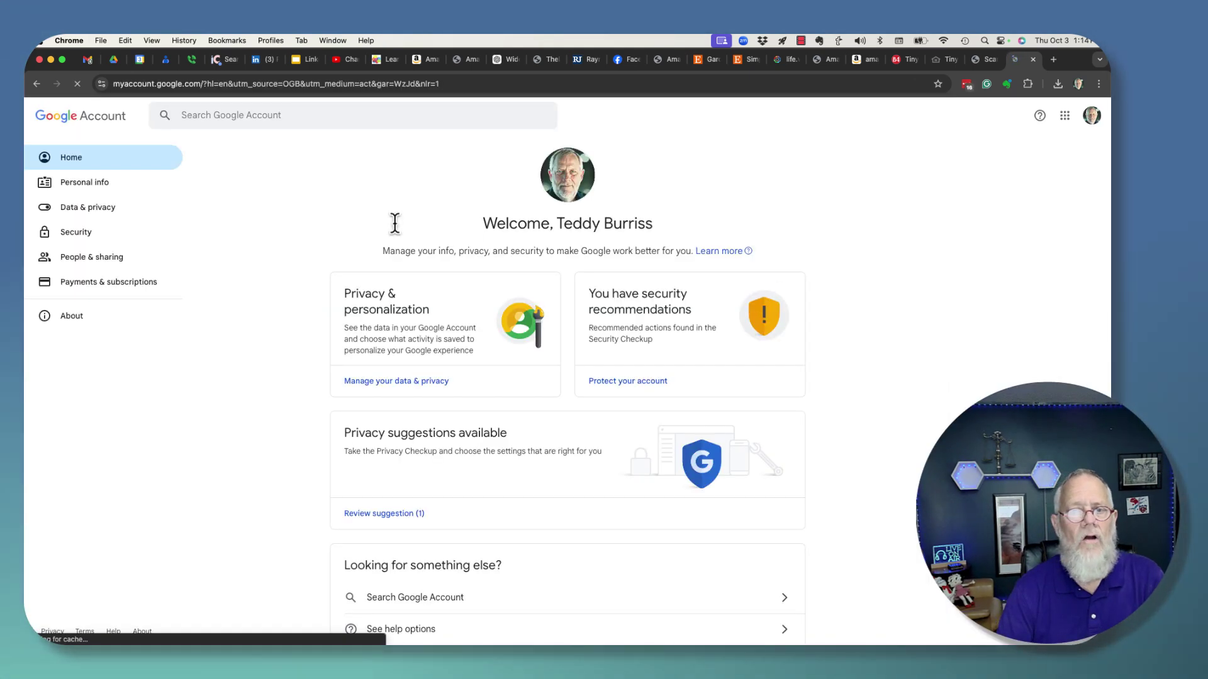
click(88, 208)
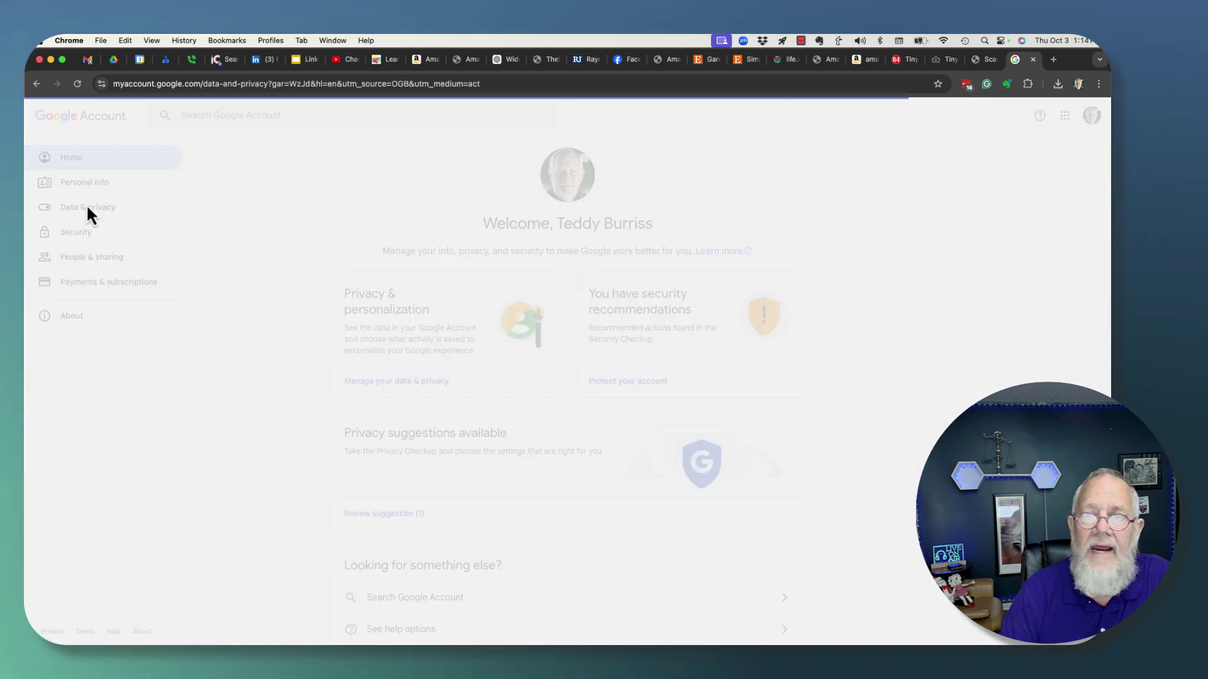
scroll(245, 330, down, 5)
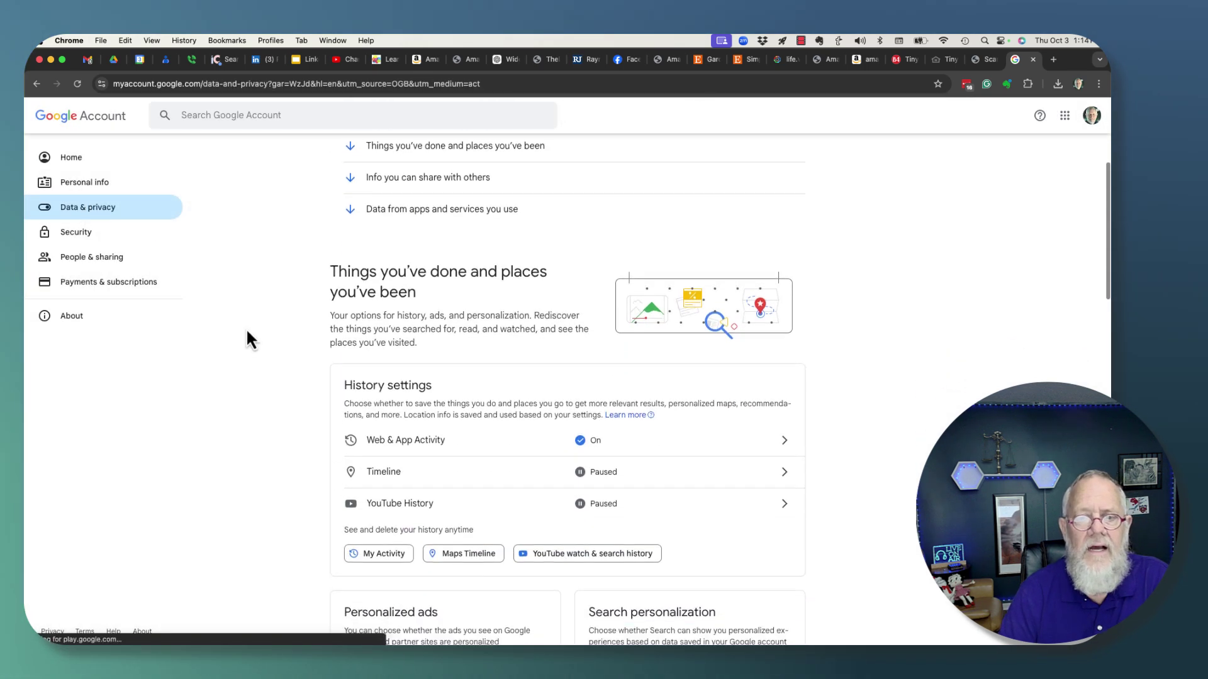
scroll(248, 336, down, 3)
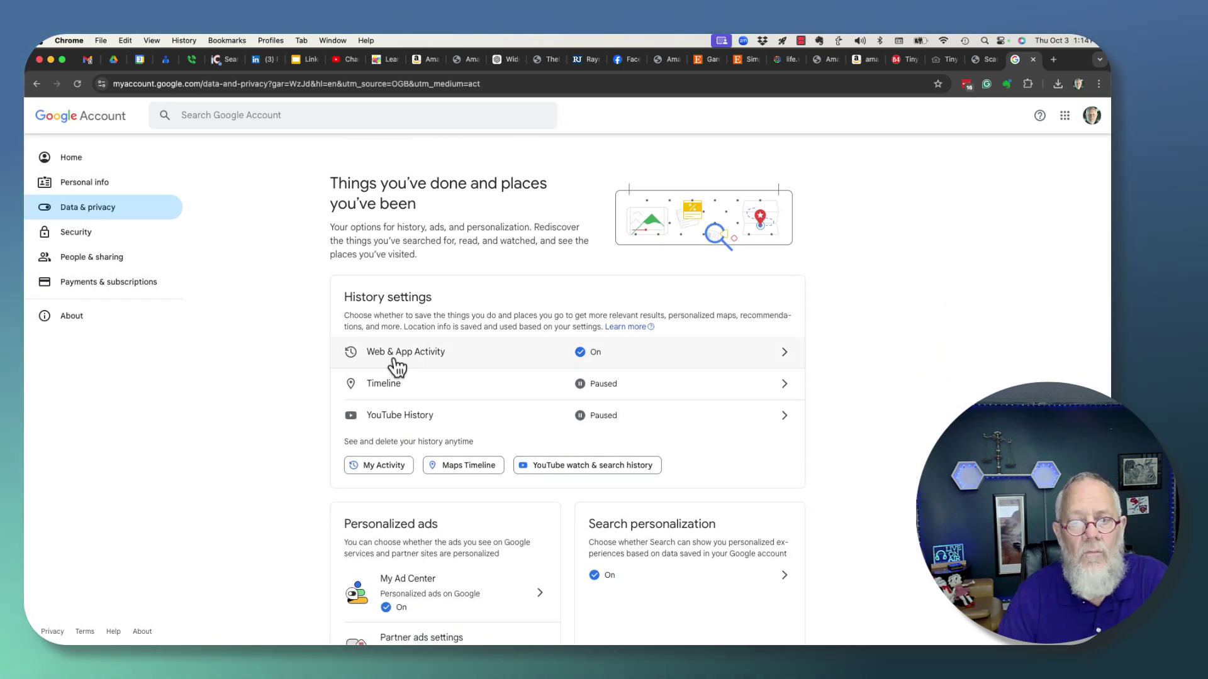
click(646, 364)
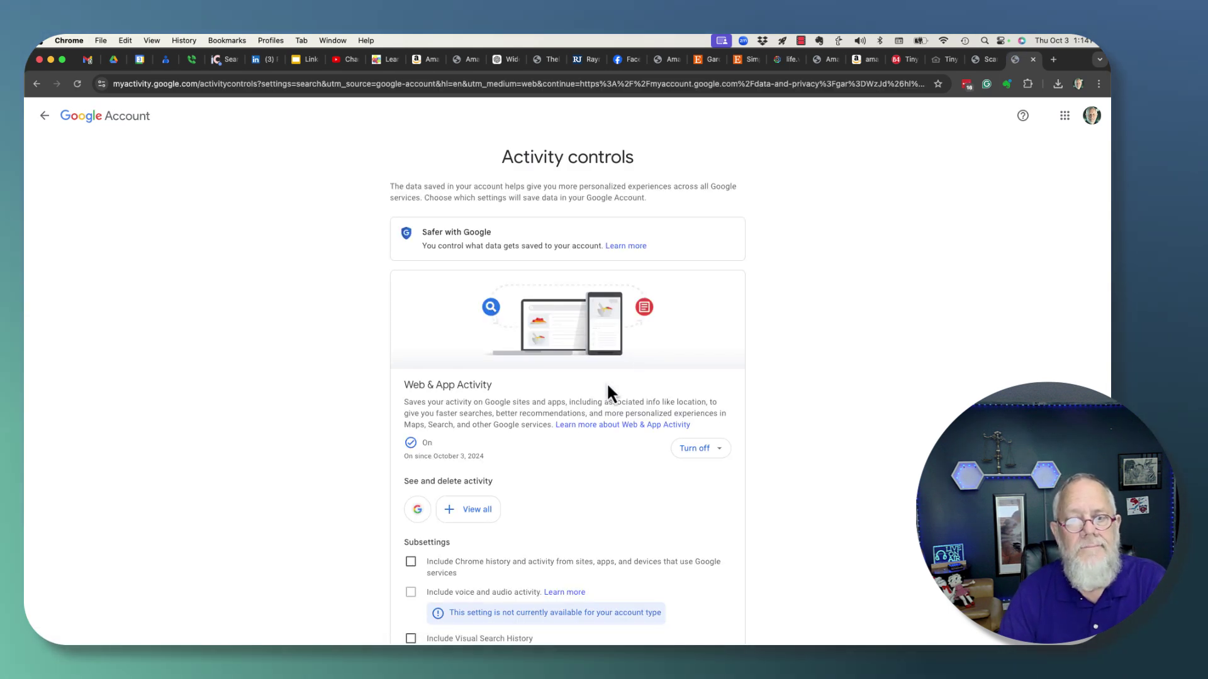
scroll(560, 429, down, 5)
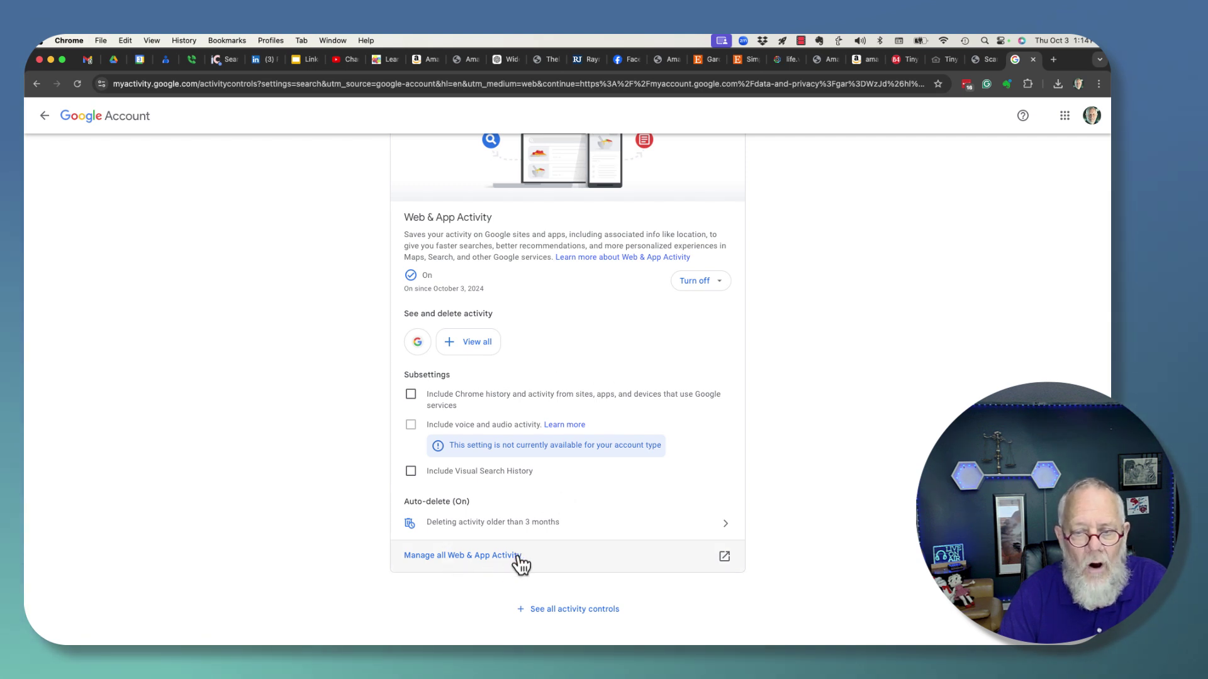
click(466, 558)
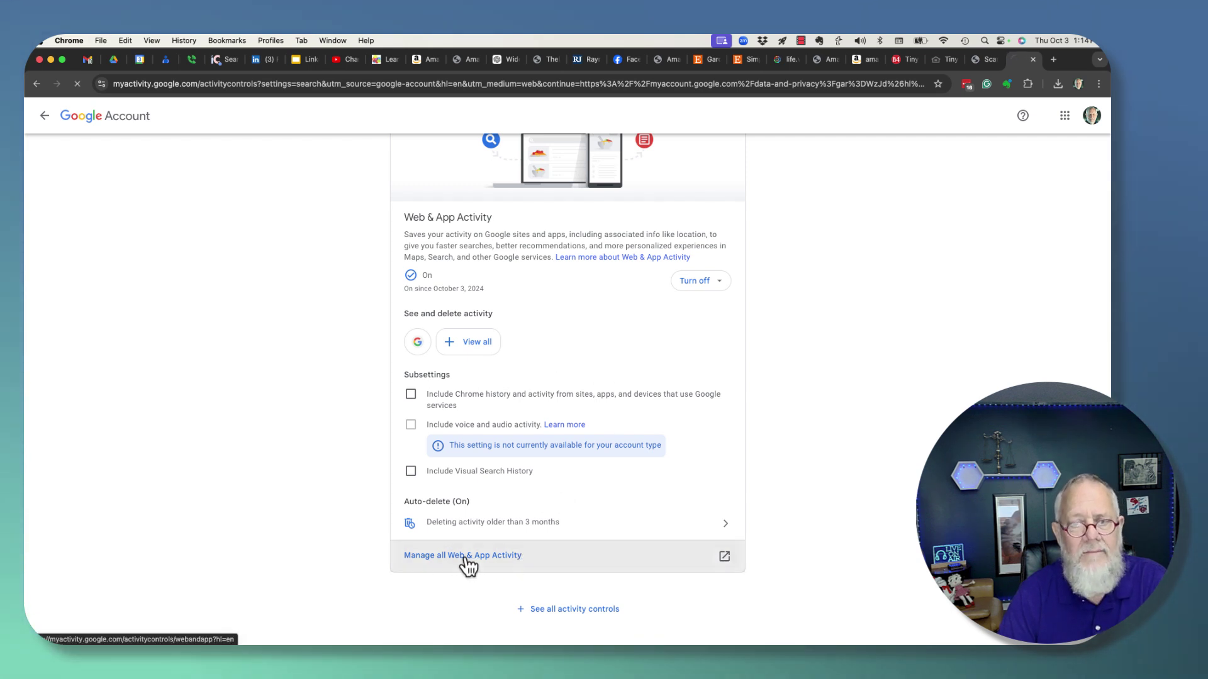
scroll(523, 470, down, 5)
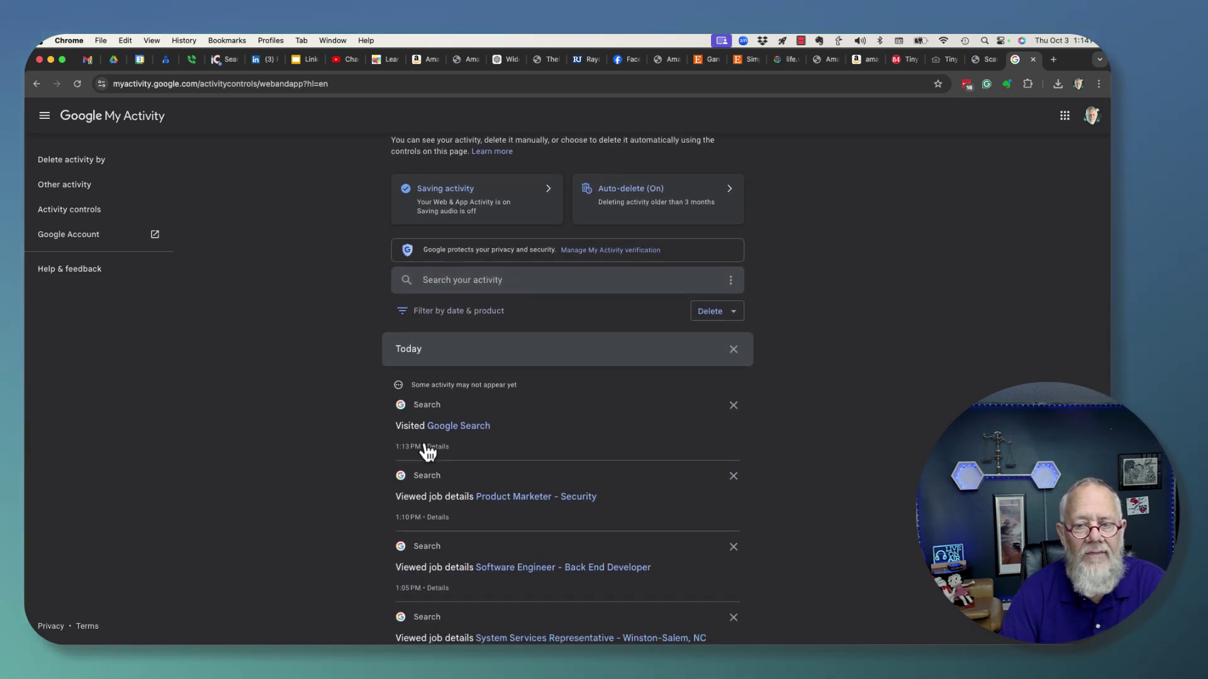
- Open the Delete time-range choices, then dismiss them without deleting anything
scroll(443, 497, down, 3)
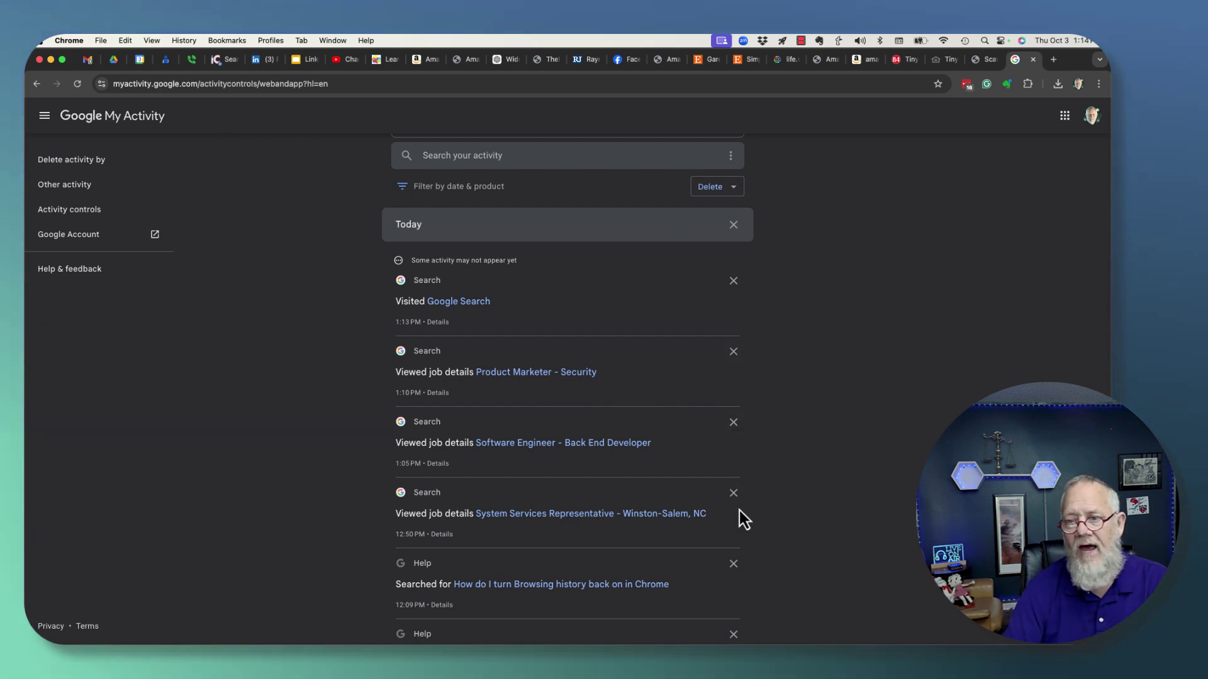
click(734, 187)
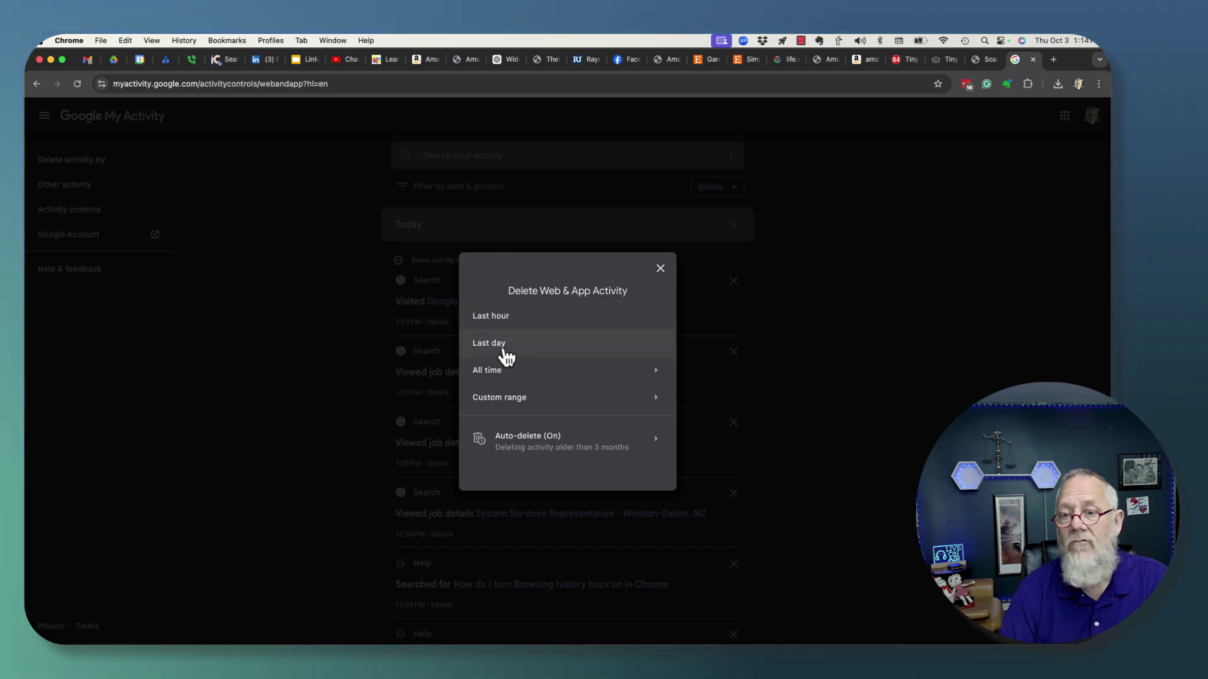
click(826, 349)
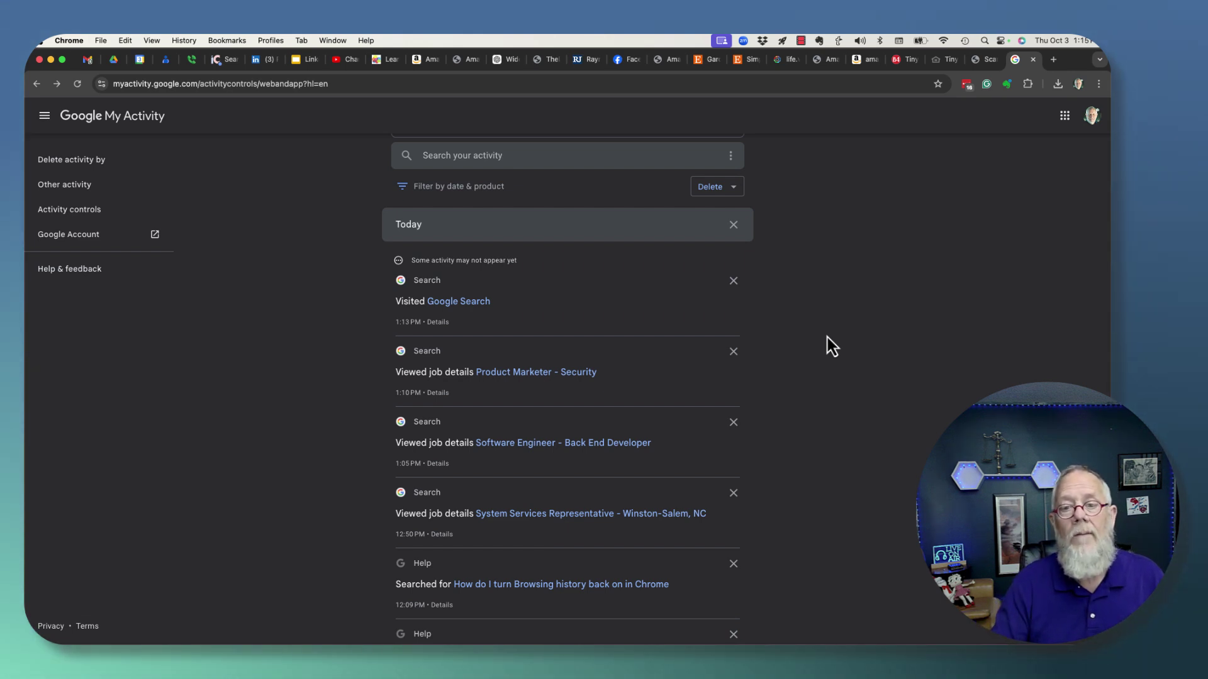
- Delete each of today's entries: three job listings, help searches and the Google Search visit
click(734, 351)
click(733, 351)
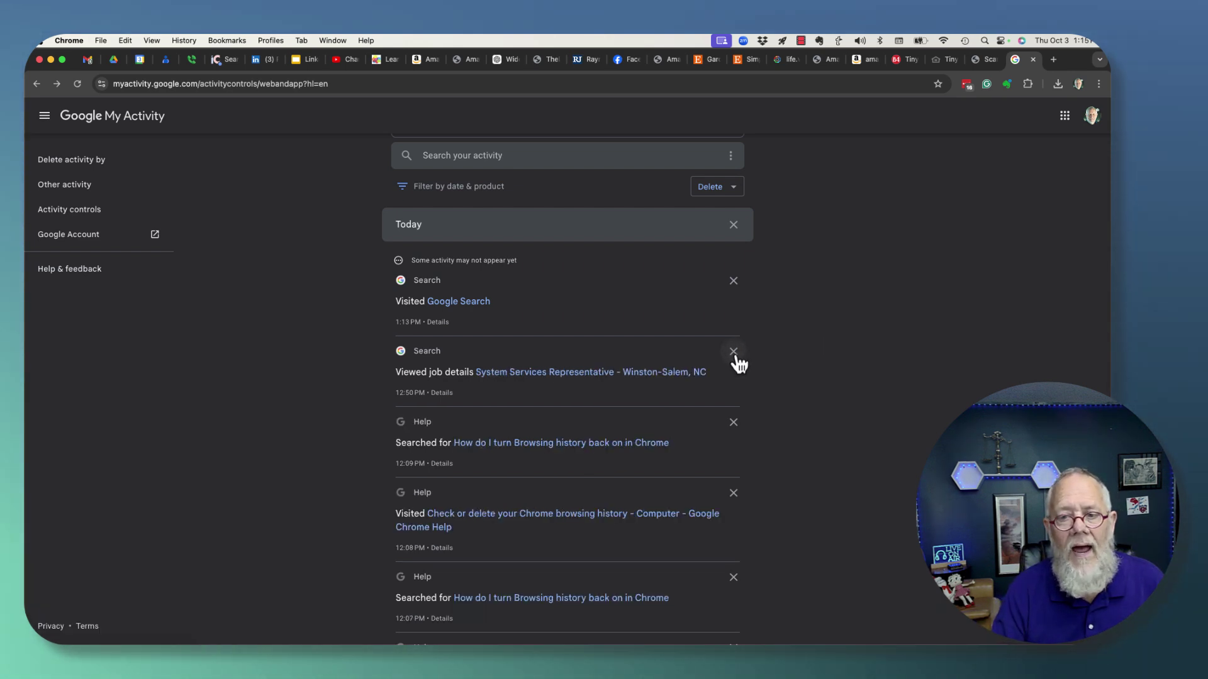
click(734, 351)
click(734, 351)
click(734, 351)
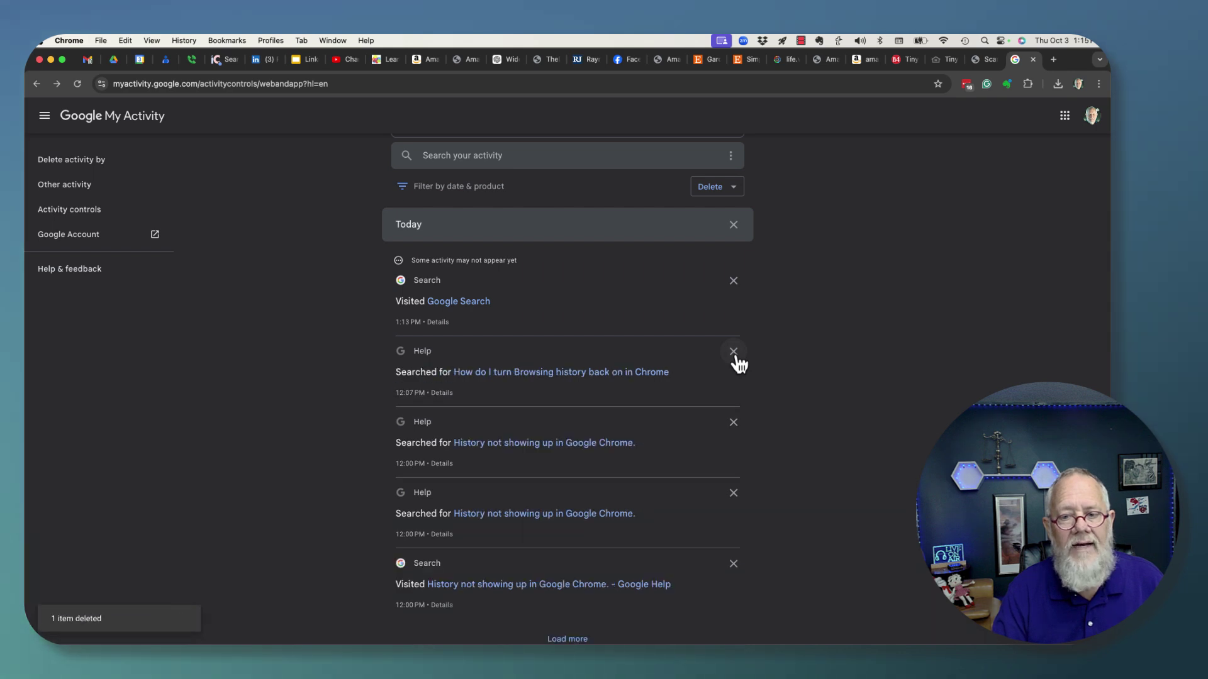
click(733, 351)
triple_click(735, 358)
click(733, 338)
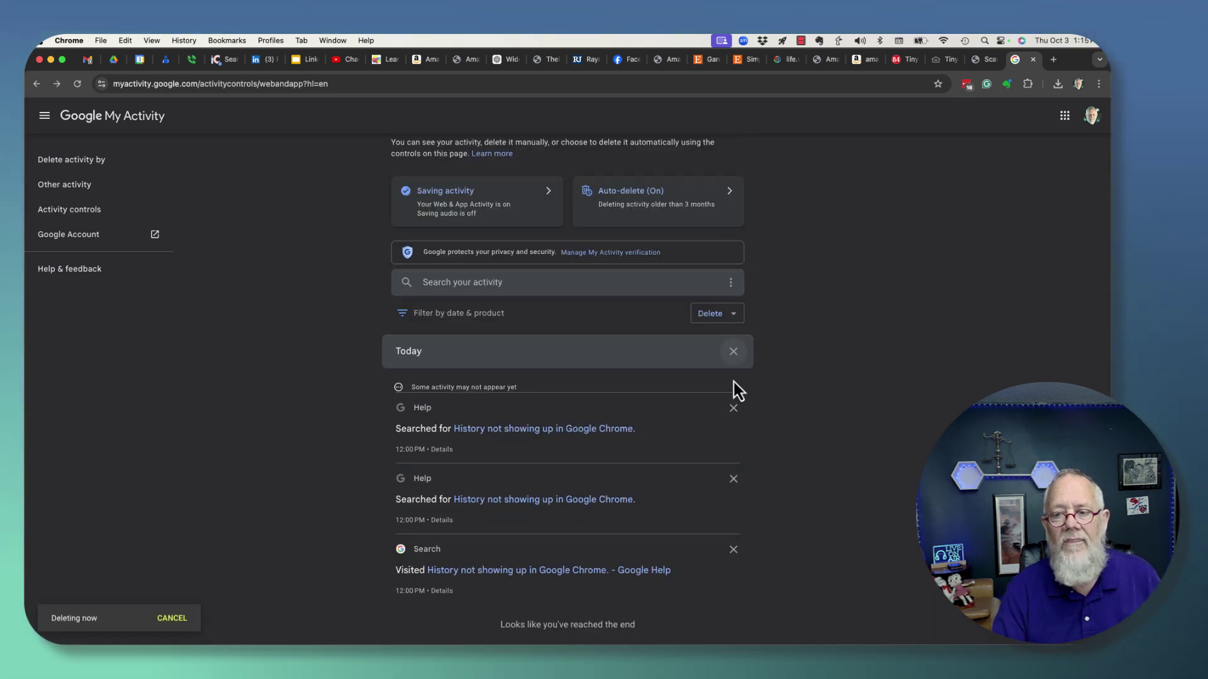
click(733, 484)
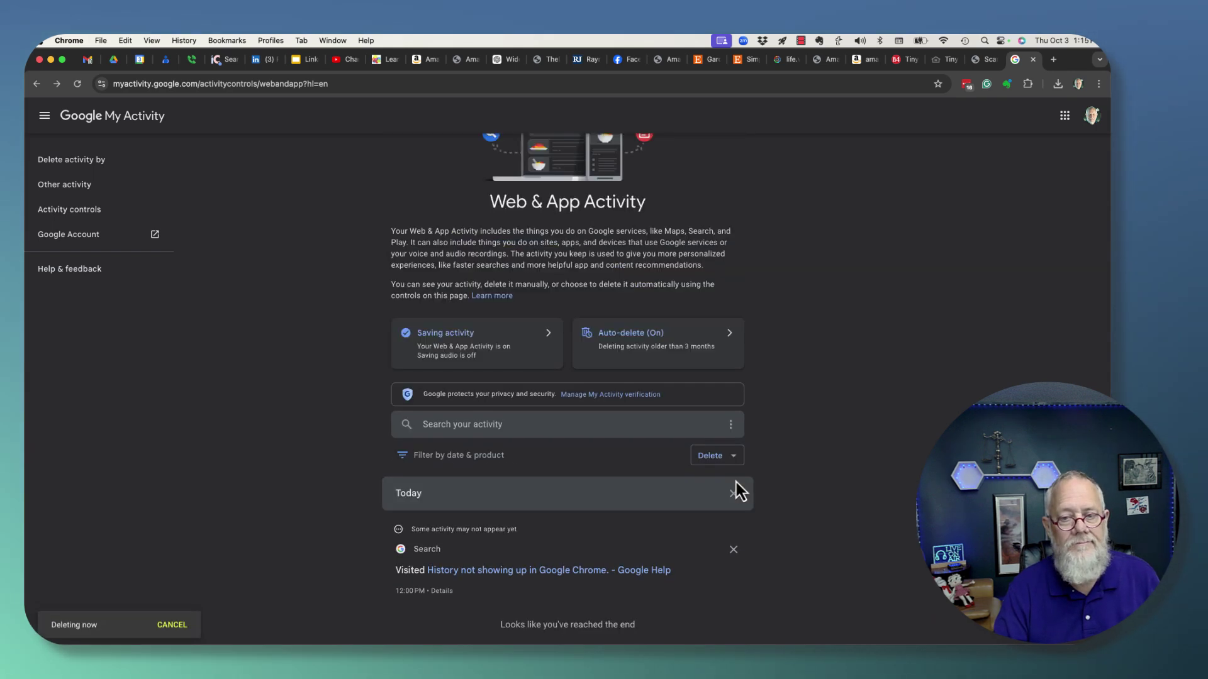
click(733, 551)
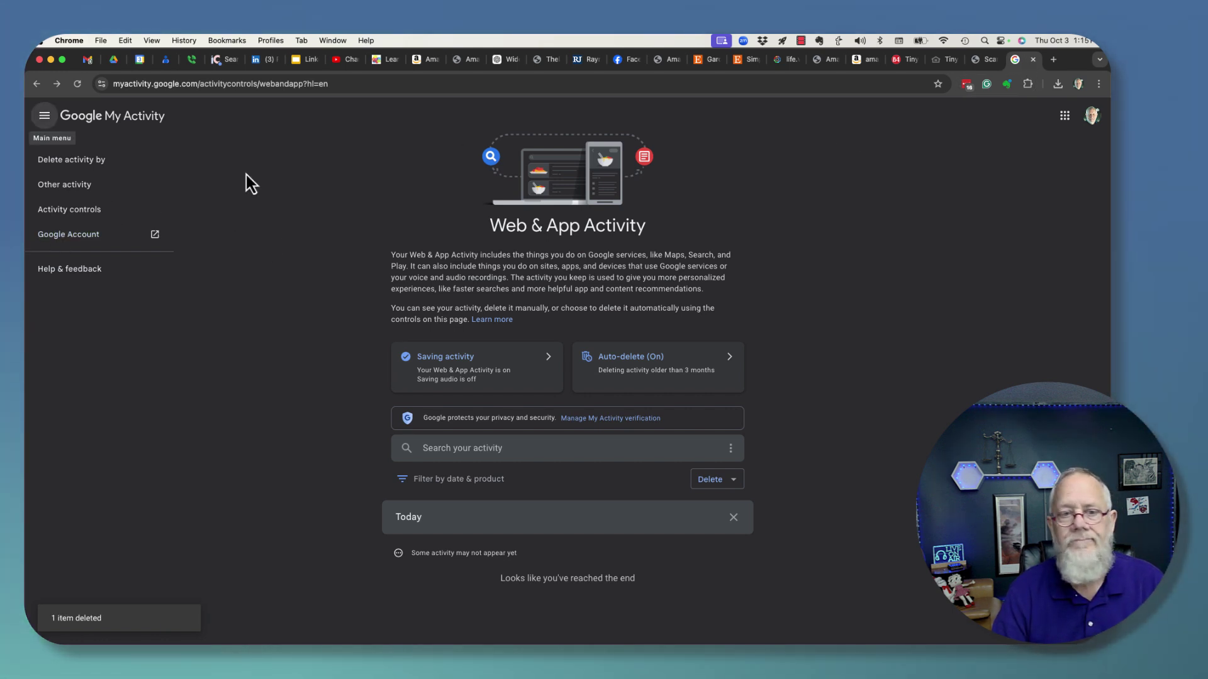
- Open the full Web & App Activity list from the Google Account's Data & privacy settings
click(82, 234)
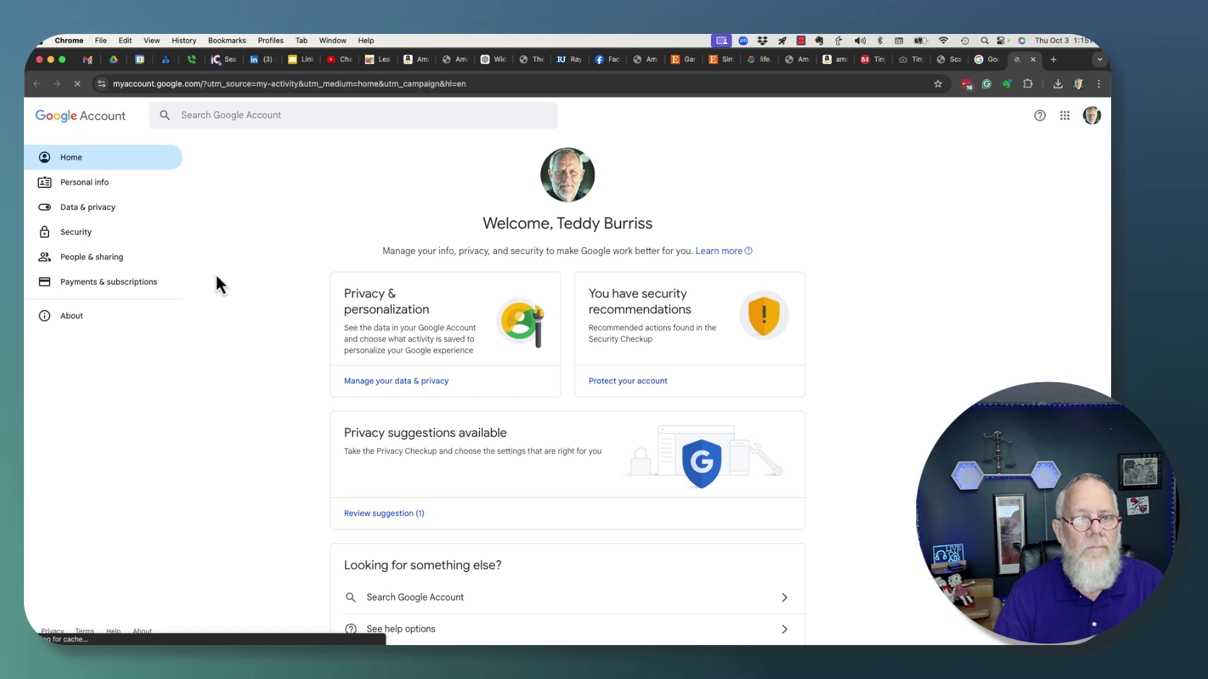
click(108, 210)
scroll(221, 430, down, 5)
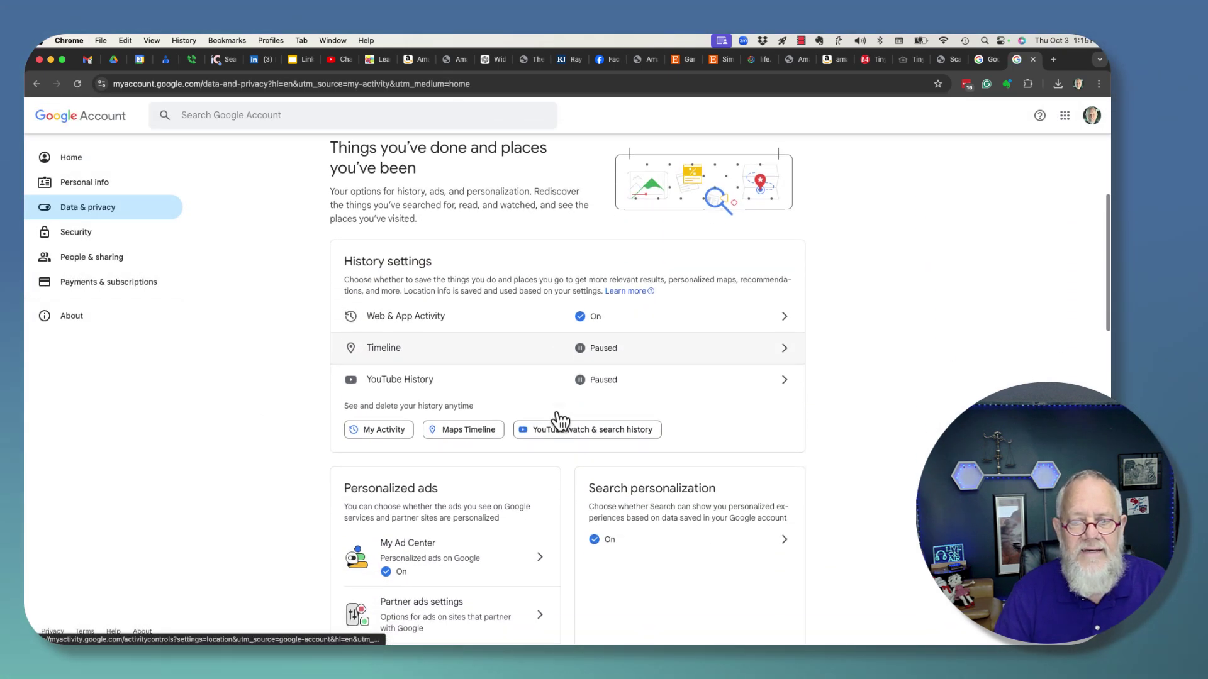
click(454, 322)
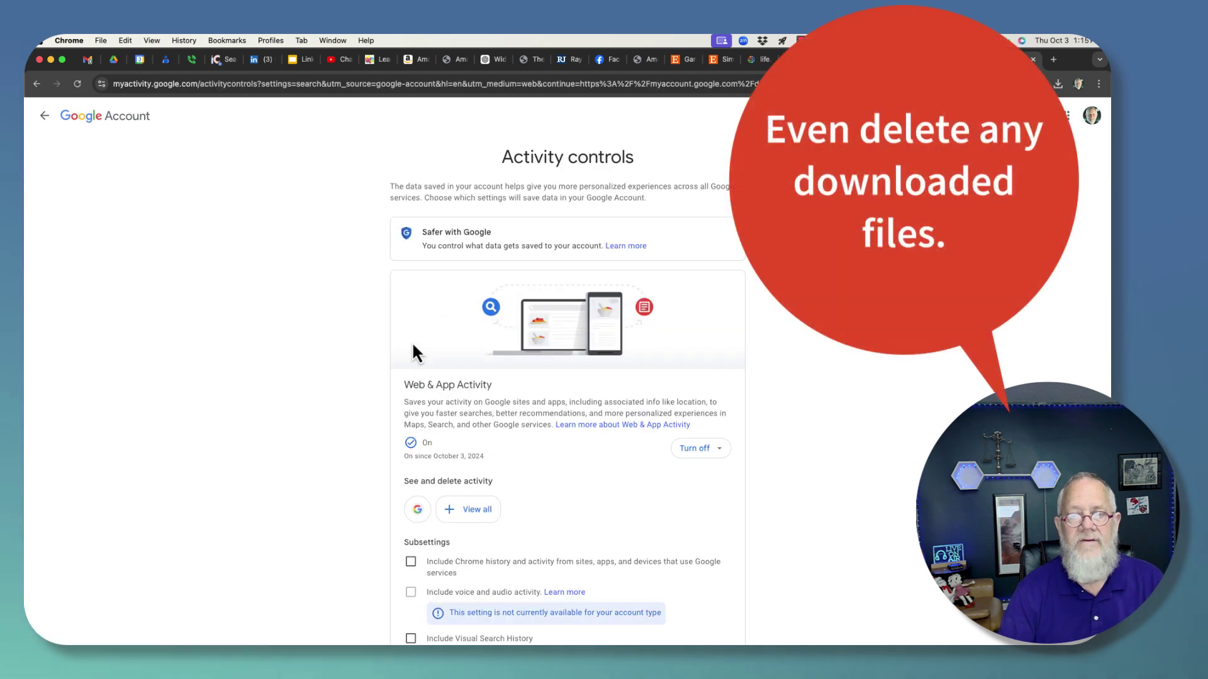
scroll(272, 497, down, 3)
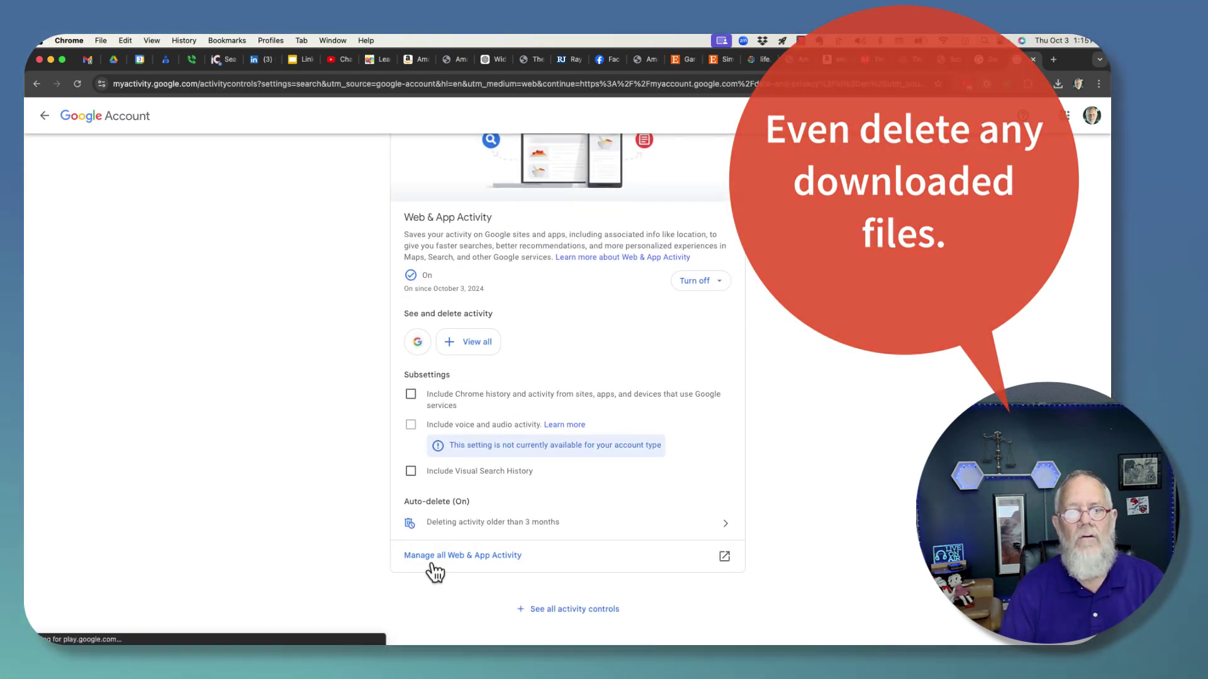
click(509, 557)
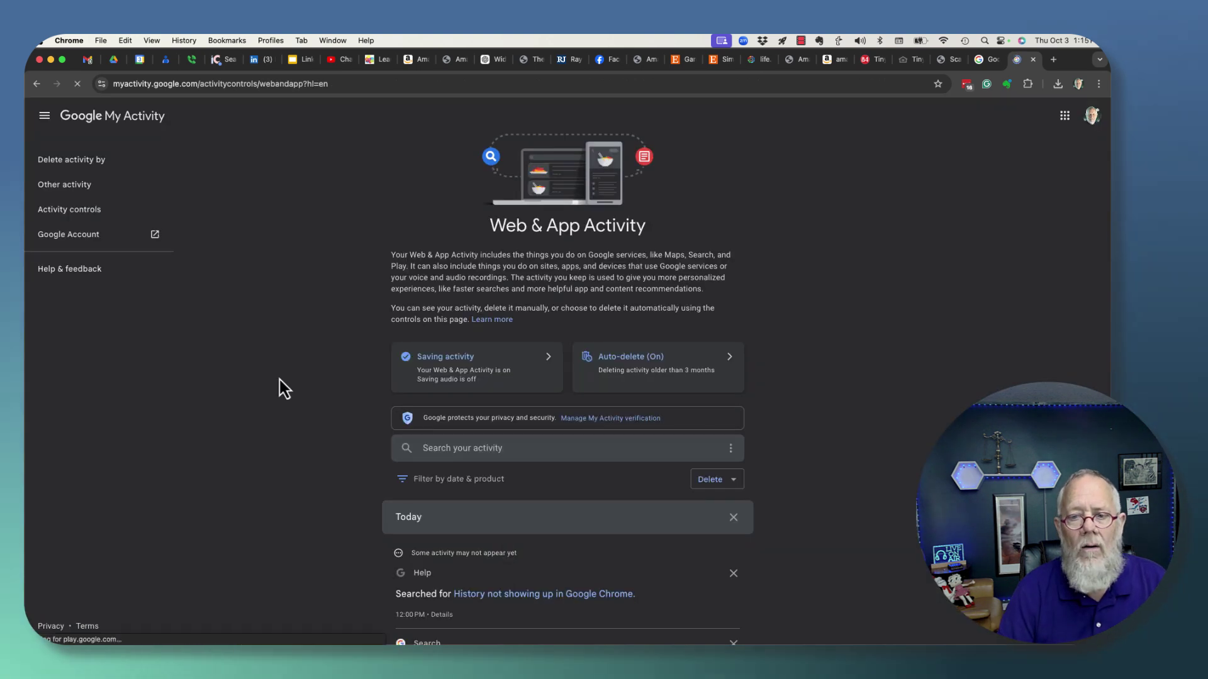
- Review the activity list, then return to Activity controls and look through its settings
scroll(268, 425, down, 2)
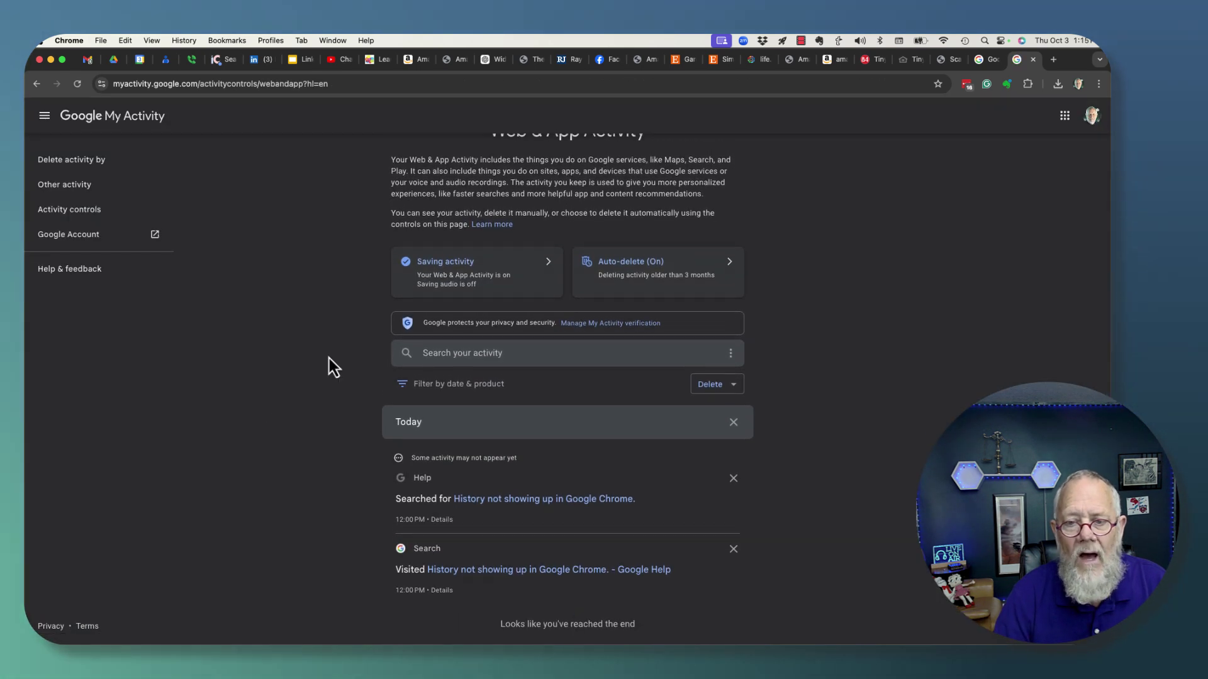
scroll(330, 477, up, 3)
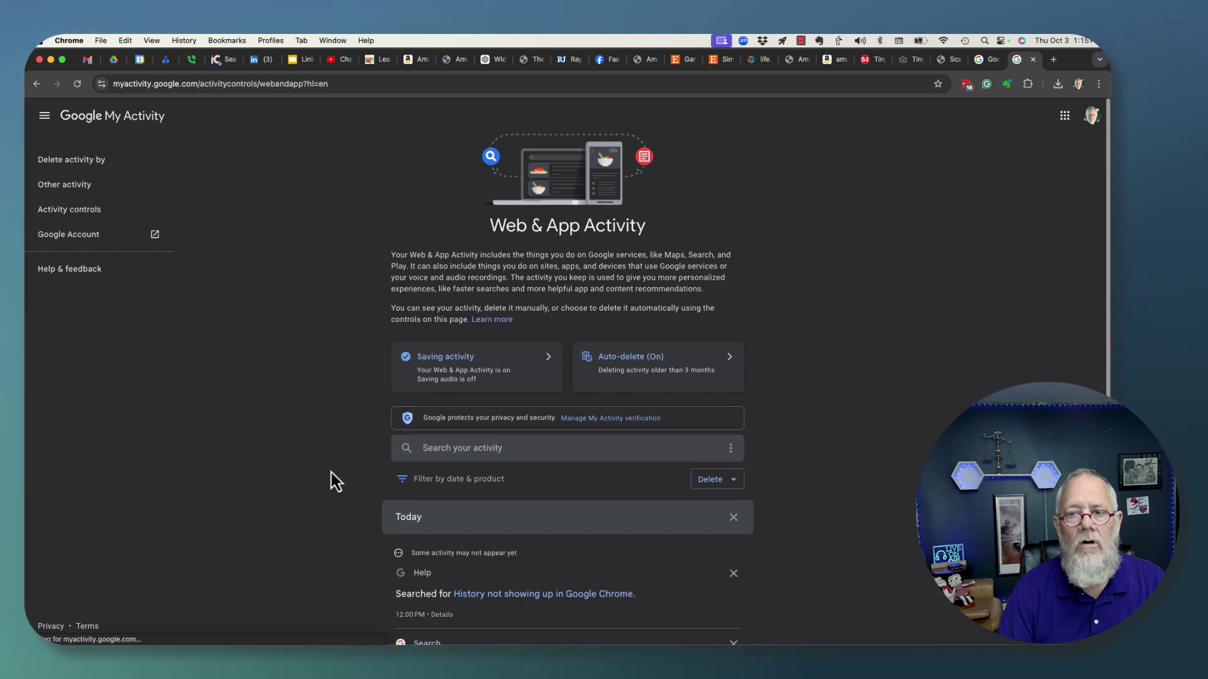
click(80, 217)
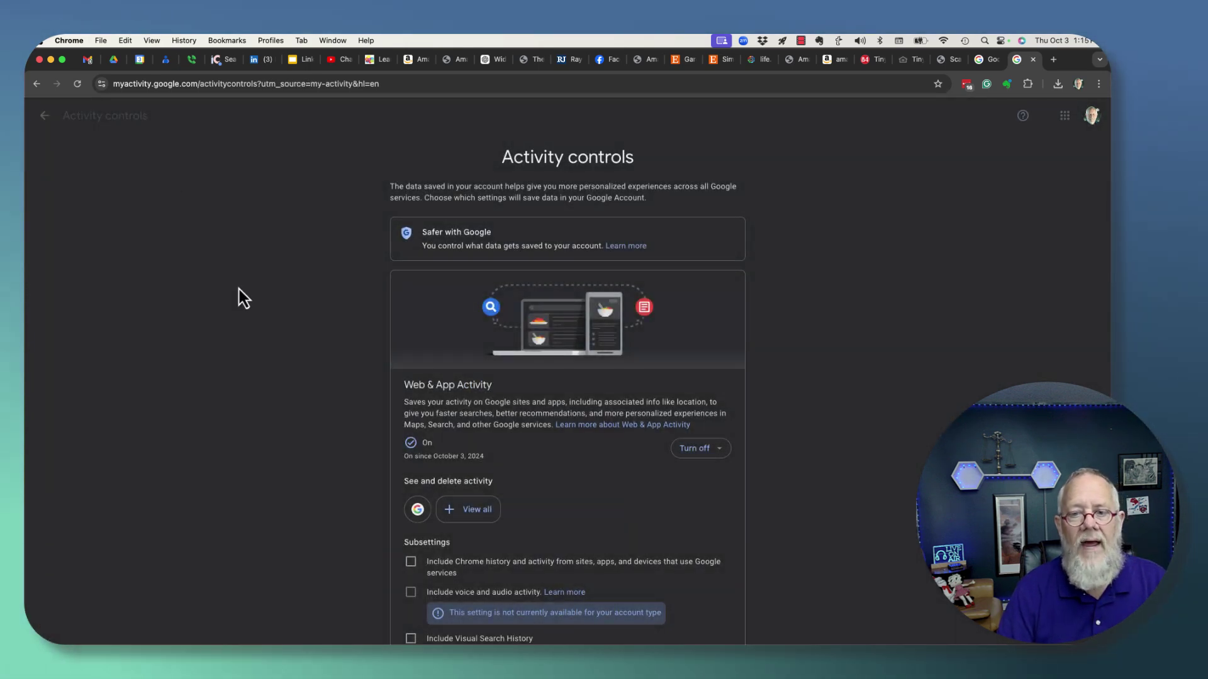
scroll(406, 539, down, 5)
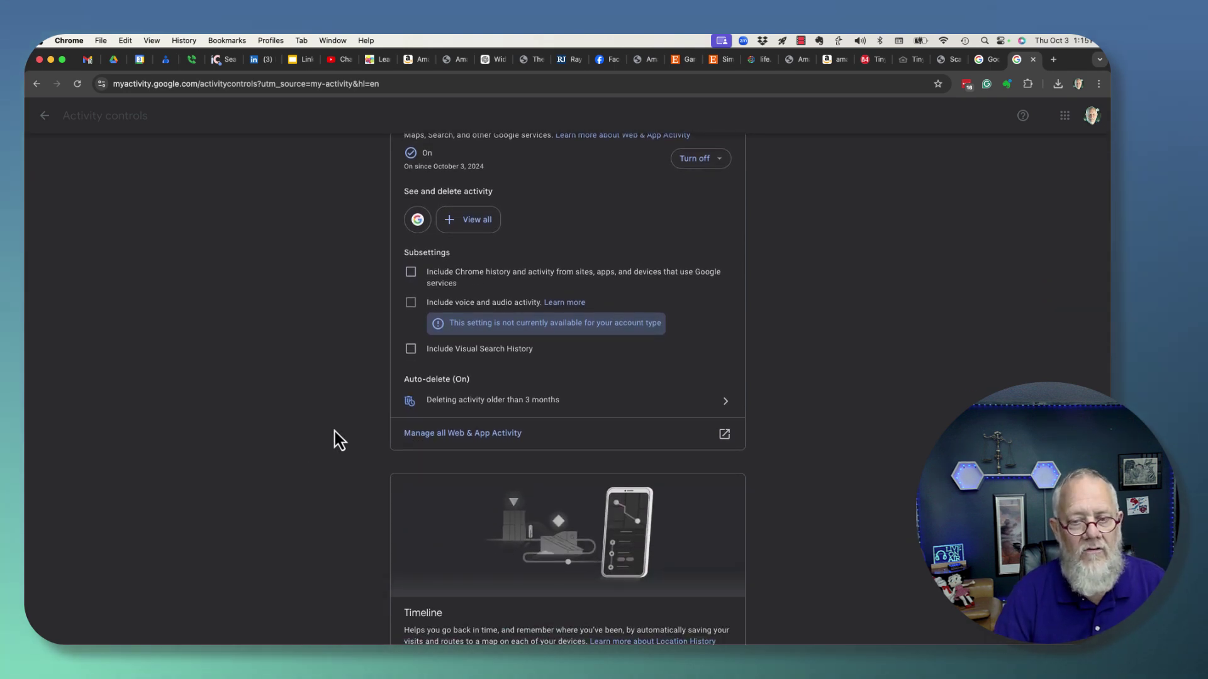
scroll(322, 478, down, 6)
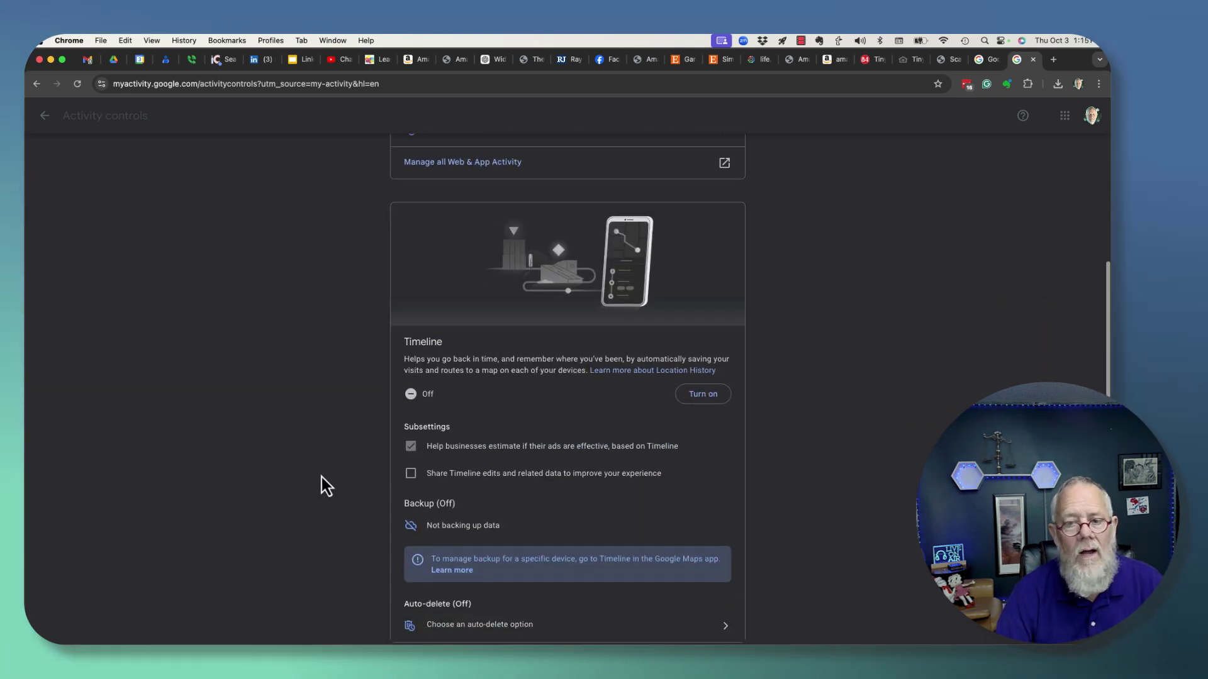
scroll(322, 476, down, 4)
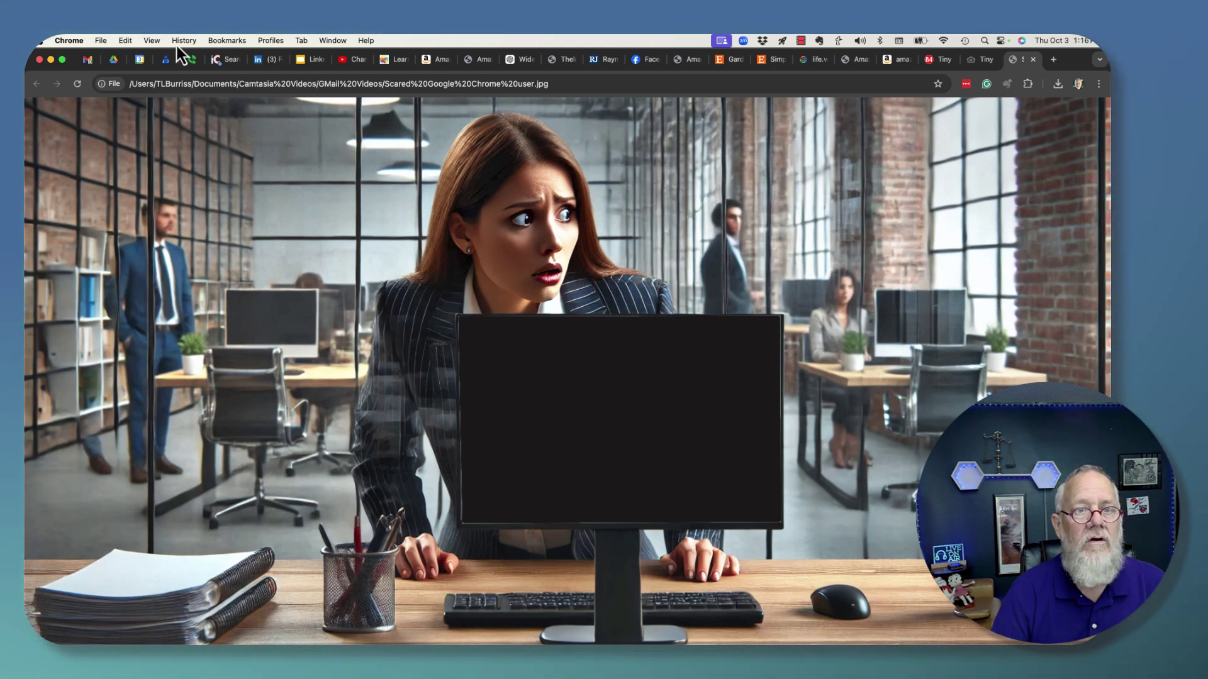
click(74, 41)
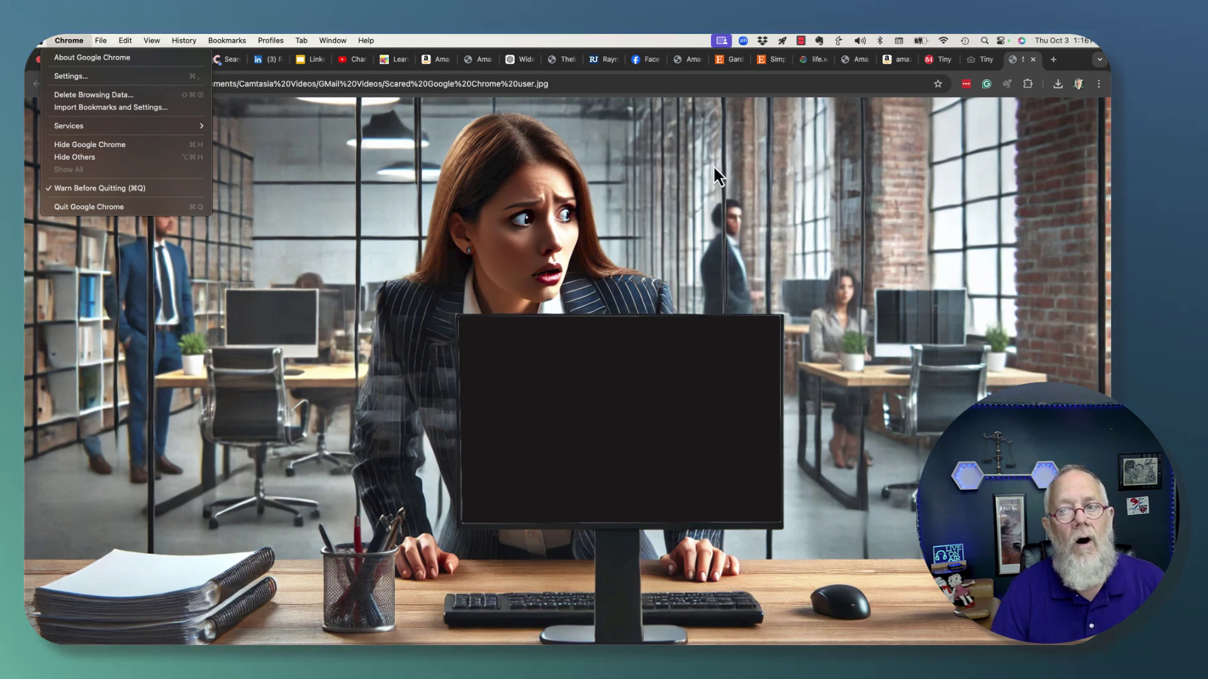
click(1082, 89)
click(1078, 84)
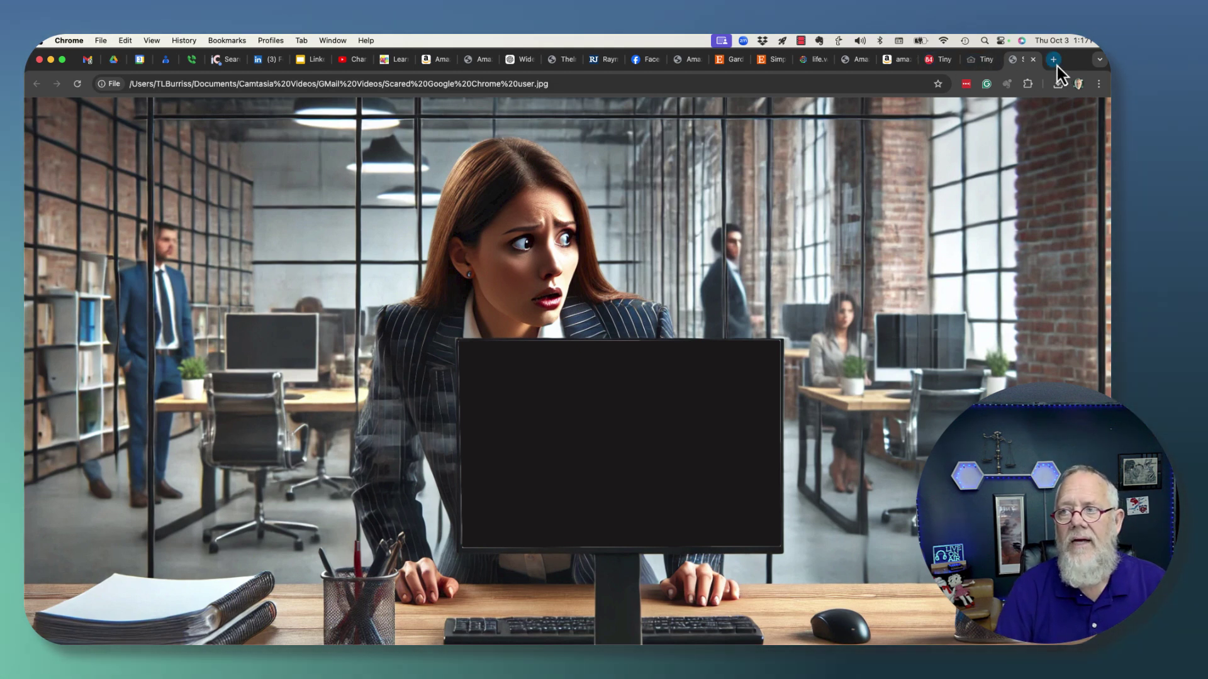
click(1099, 84)
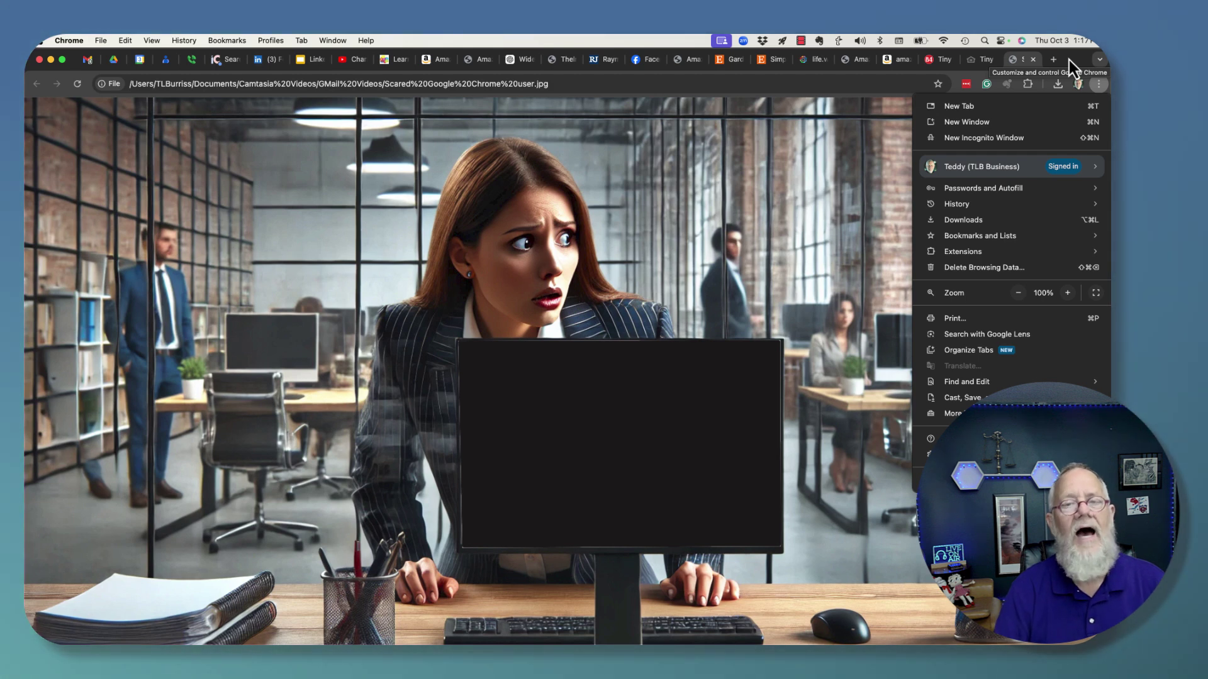
click(1069, 59)
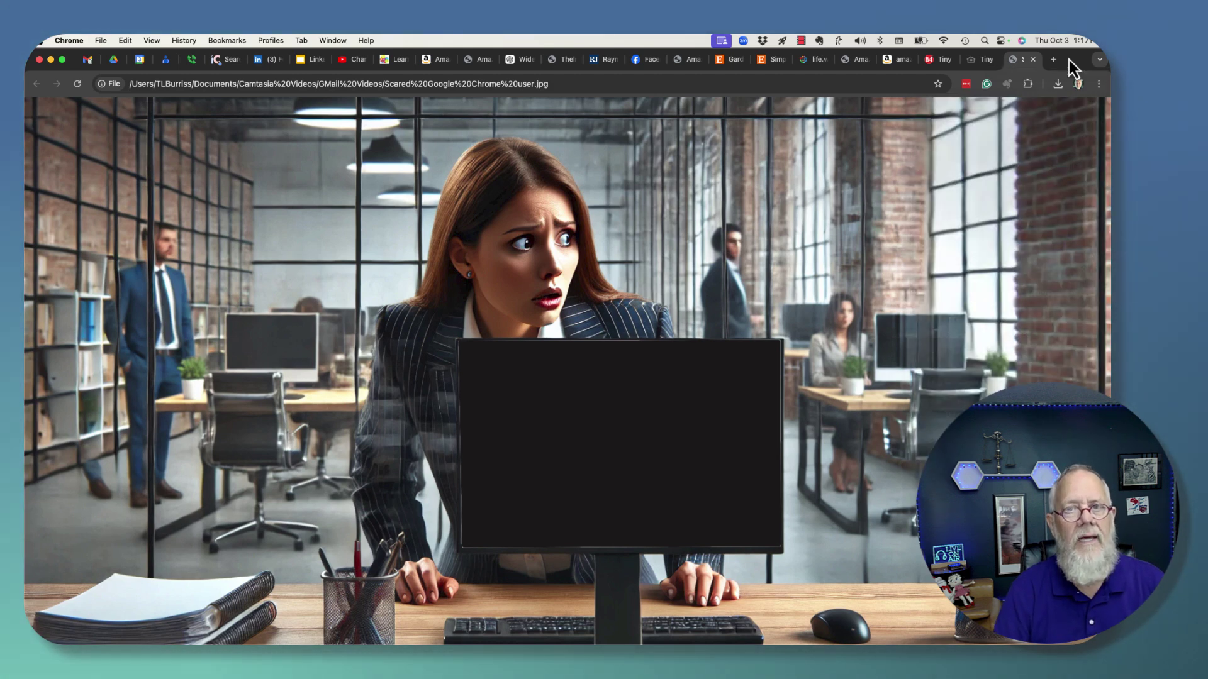